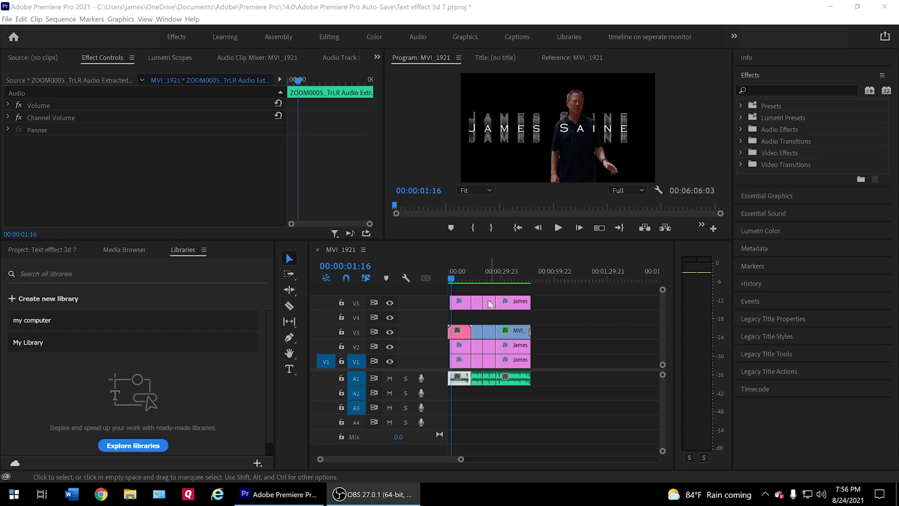
# - Examine the title effect at several points across the opening clips, from the linked comp section through the following MVI_1921 footage sections
pyautogui.click(477, 360)
pyautogui.click(482, 280)
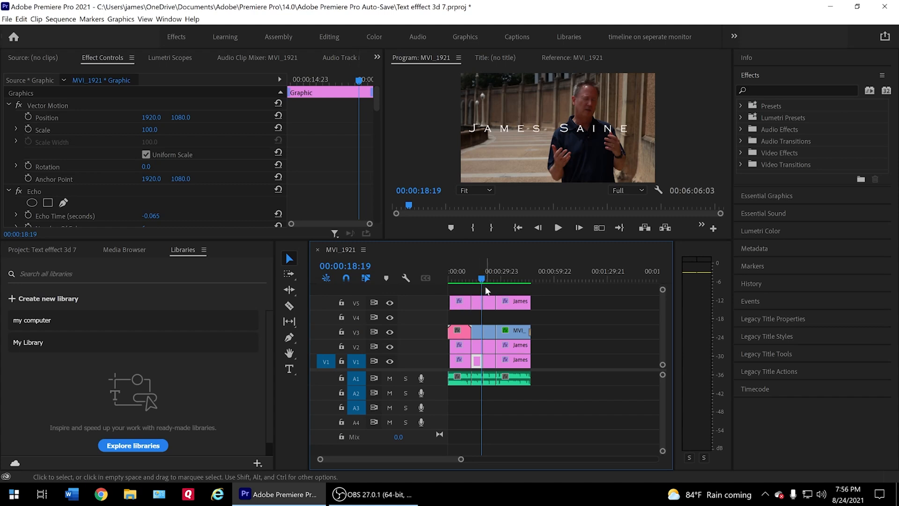
pyautogui.moveTo(482, 279); pyautogui.dragTo(461, 280)
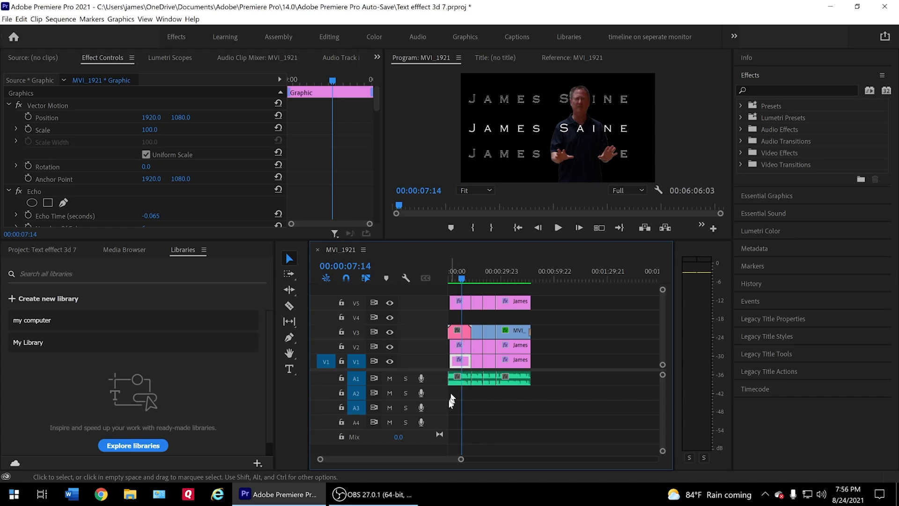
pyautogui.moveTo(461, 459); pyautogui.dragTo(401, 459)
pyautogui.click(538, 280)
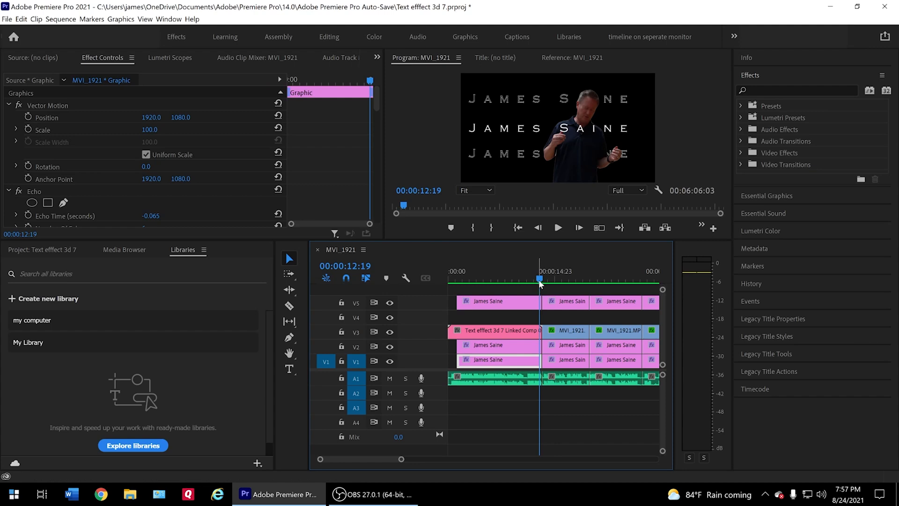
pyautogui.moveTo(538, 279); pyautogui.dragTo(642, 295)
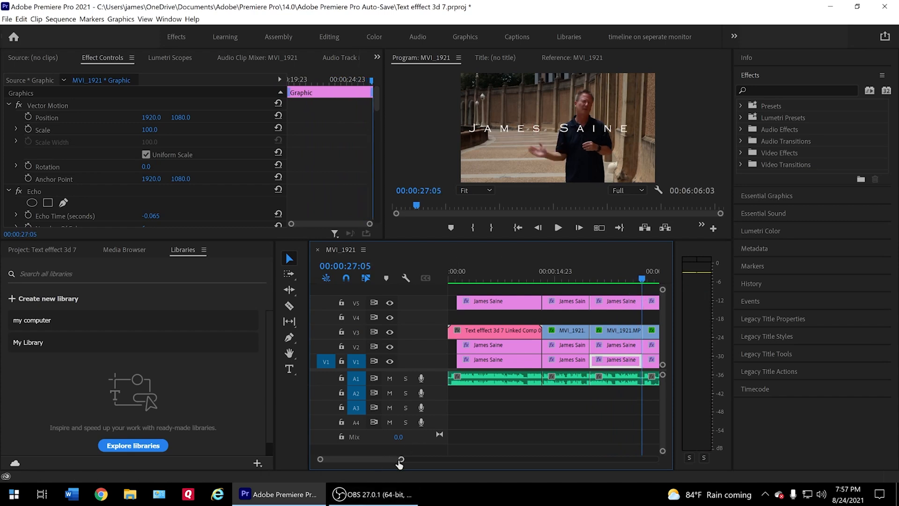
pyautogui.moveTo(400, 459); pyautogui.dragTo(484, 456)
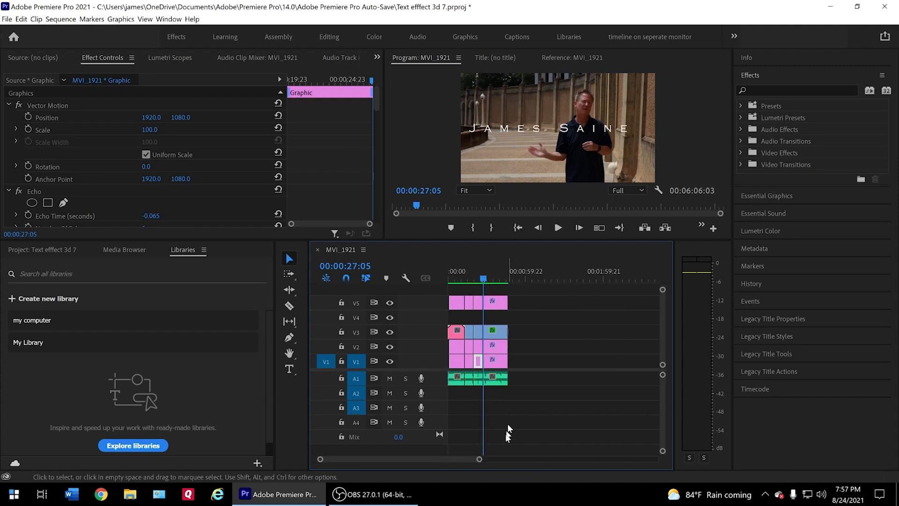
pyautogui.click(454, 270)
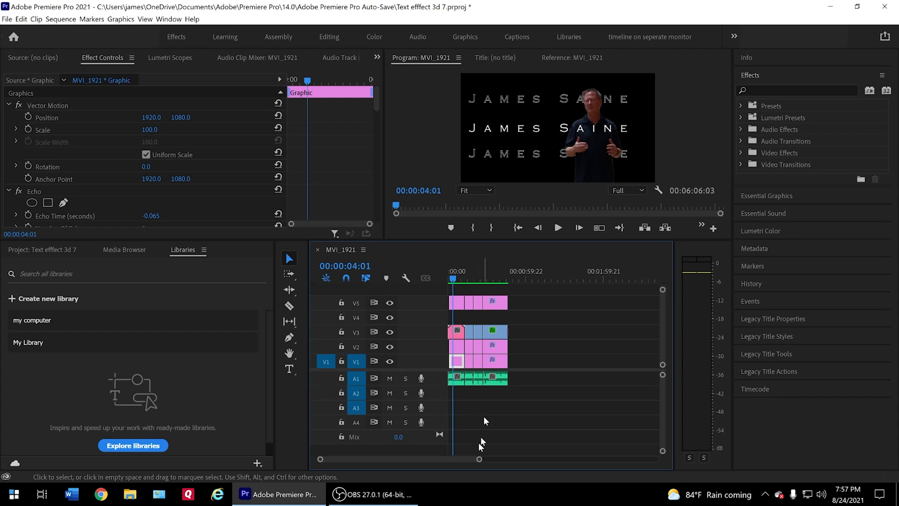
pyautogui.moveTo(525, 399); pyautogui.dragTo(447, 300)
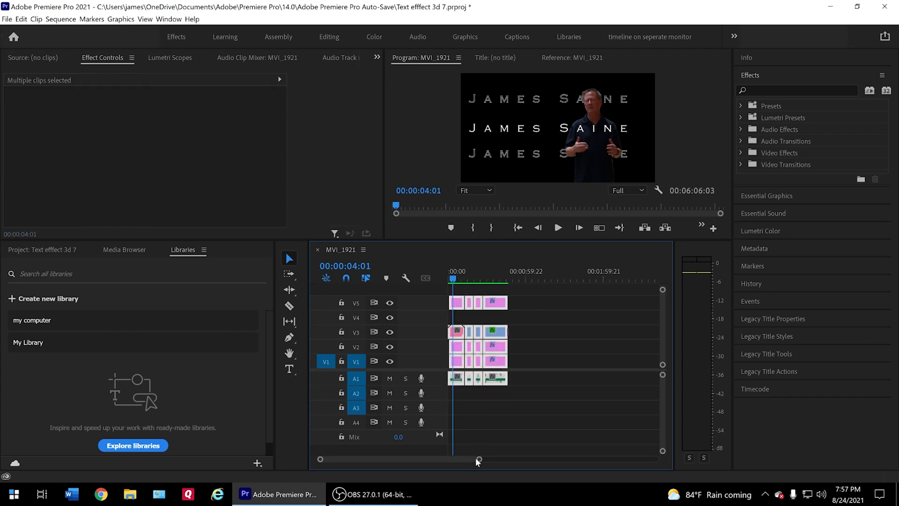
pyautogui.moveTo(478, 459); pyautogui.dragTo(591, 458)
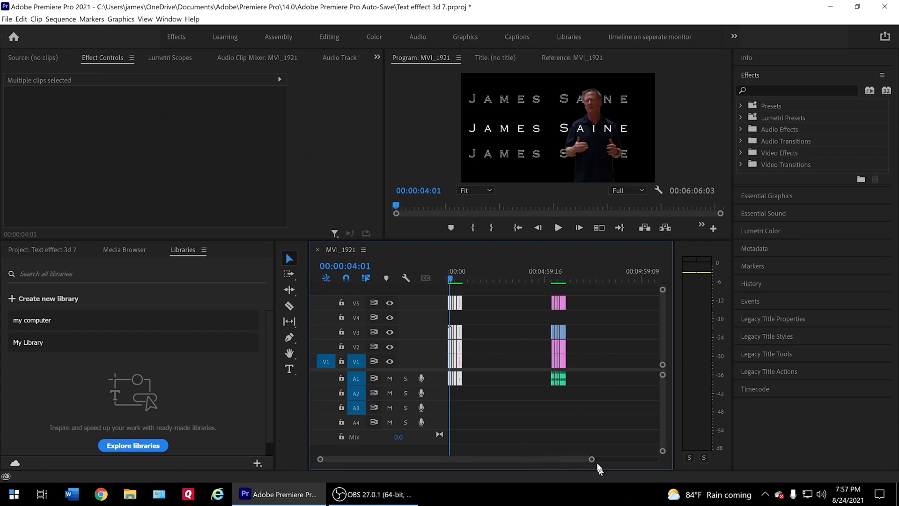
pyautogui.moveTo(592, 459); pyautogui.dragTo(414, 459)
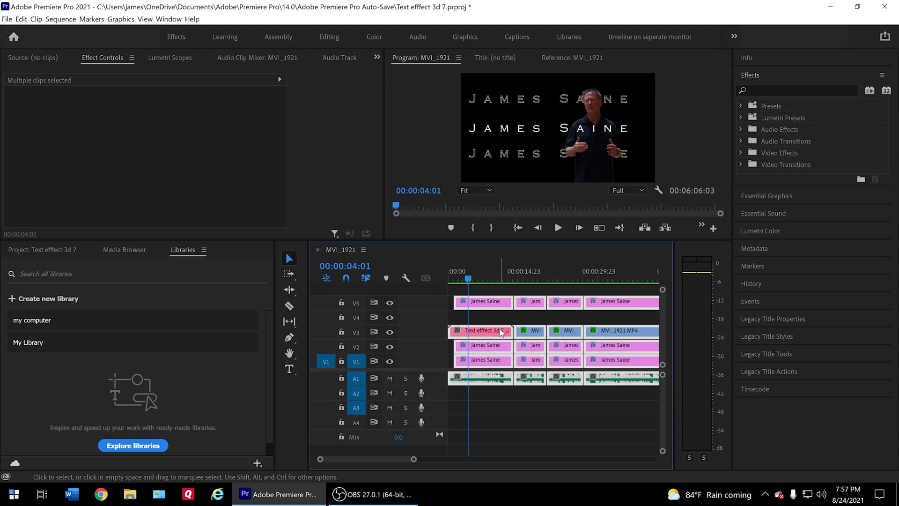
pyautogui.moveTo(502, 331); pyautogui.dragTo(501, 325)
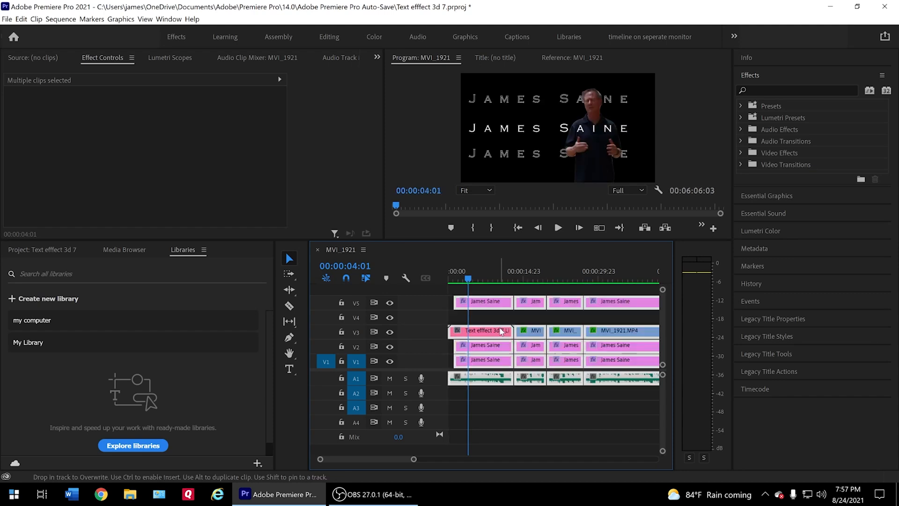
pyautogui.click(505, 404)
# - Move the opening linked comp clip from V3 to V4 and show the whole sequence, including the second group of clips
pyautogui.moveTo(493, 336); pyautogui.dragTo(495, 318)
pyautogui.press('\\')
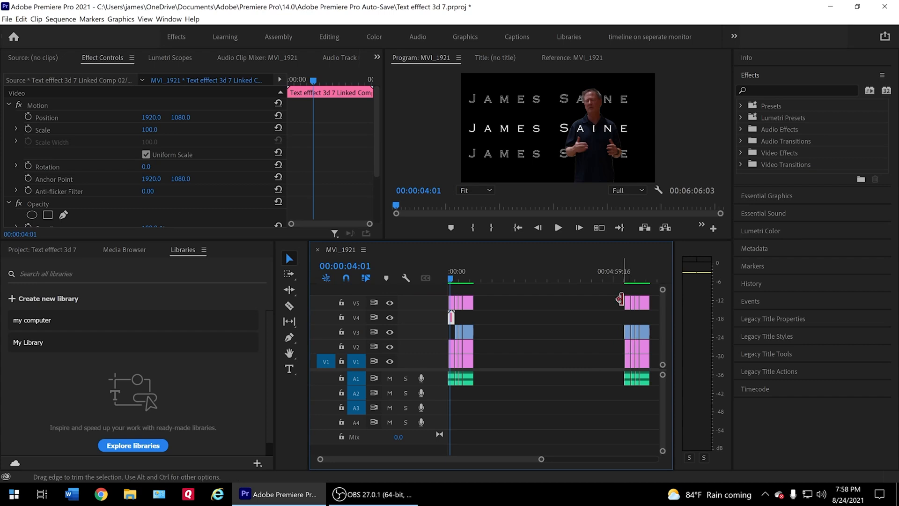
pyautogui.click(629, 272)
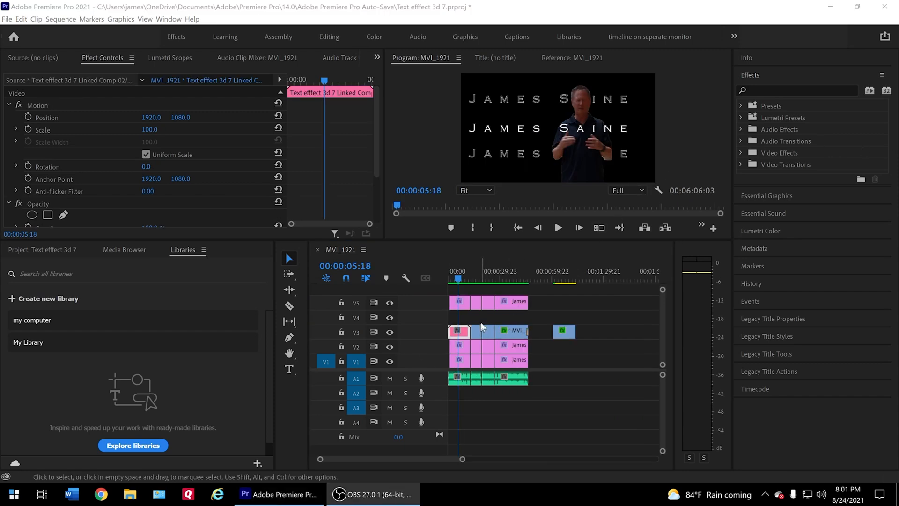
# - Toggle the visibility of tracks V5, V2, V1 and V3 off and on in turn to check what each contributes
pyautogui.click(390, 303)
pyautogui.click(389, 304)
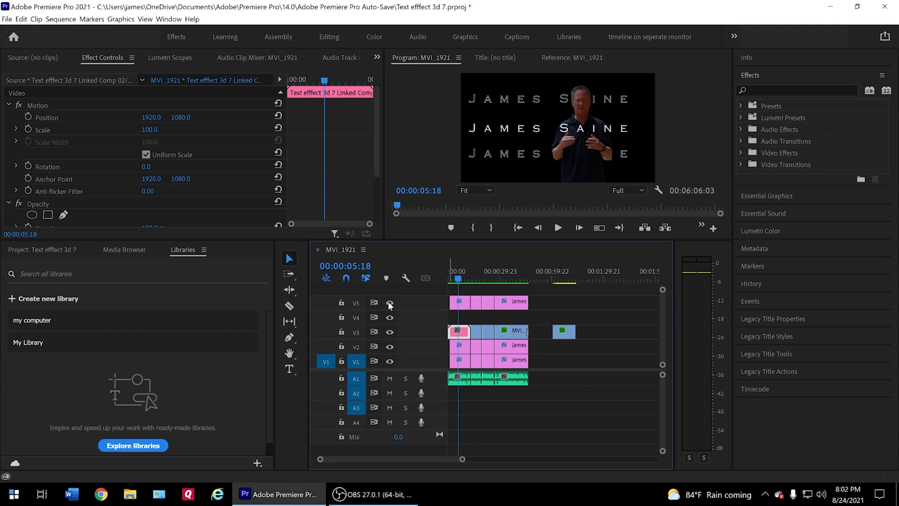
pyautogui.click(389, 347)
pyautogui.click(389, 347)
pyautogui.click(390, 361)
pyautogui.click(390, 361)
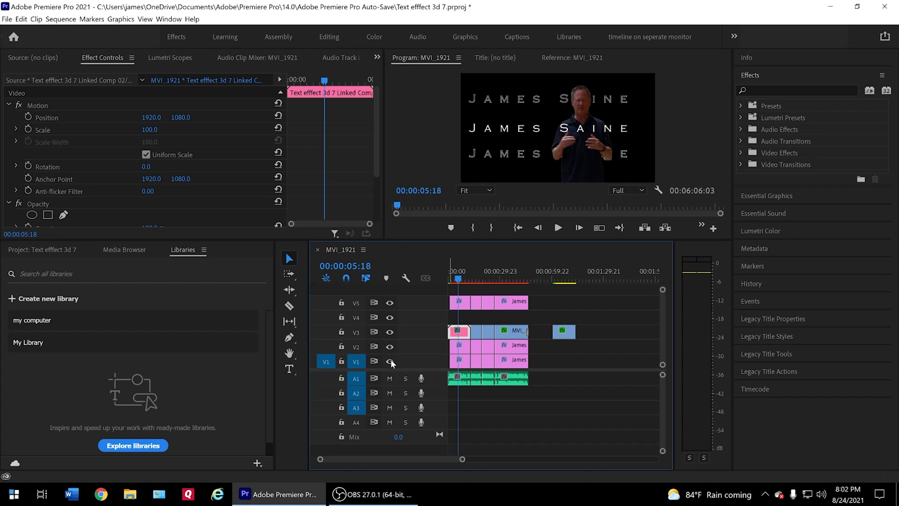
pyautogui.click(393, 333)
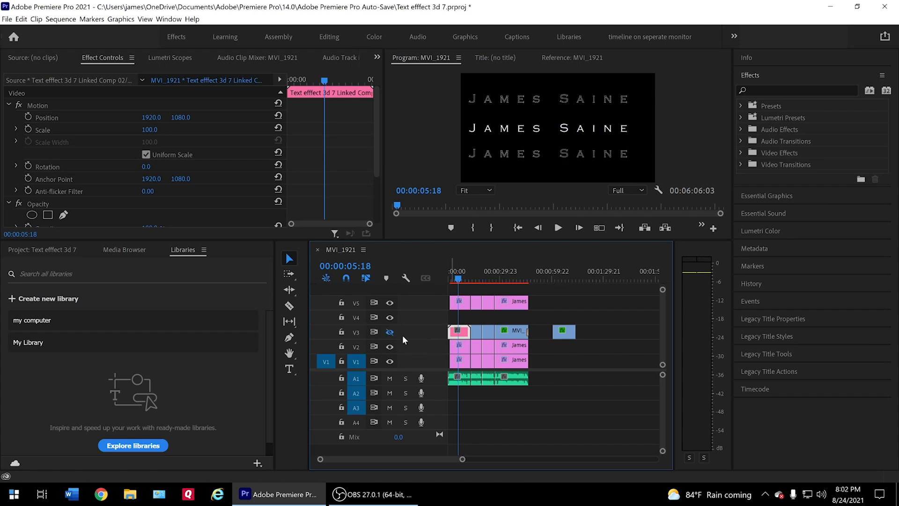
pyautogui.click(390, 333)
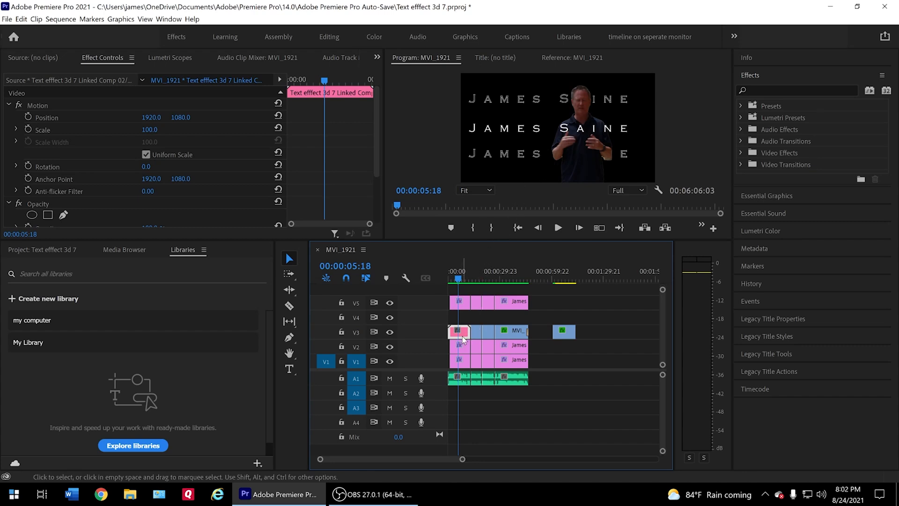
# - Shift the first section's lower clips up one track each: linked comp to V4, title graphics to V3 and V2
pyautogui.moveTo(464, 337); pyautogui.dragTo(464, 322)
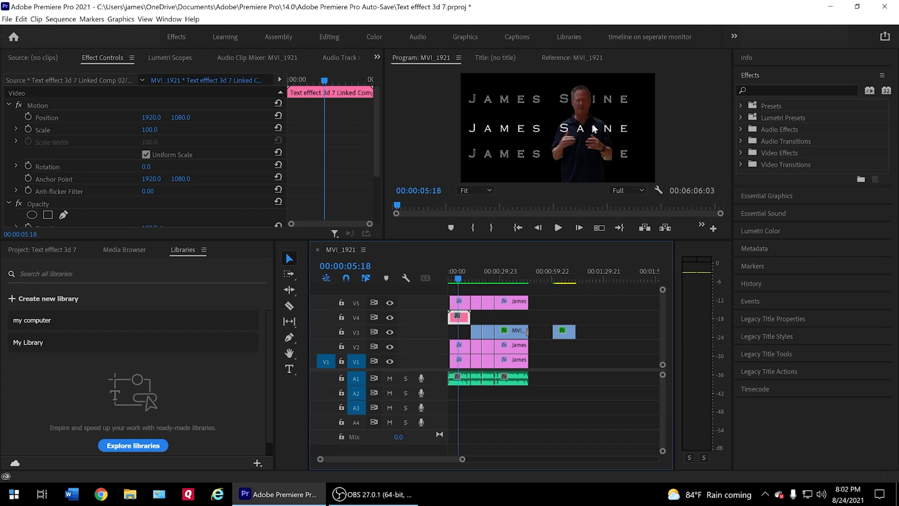
pyautogui.moveTo(465, 349); pyautogui.dragTo(464, 334)
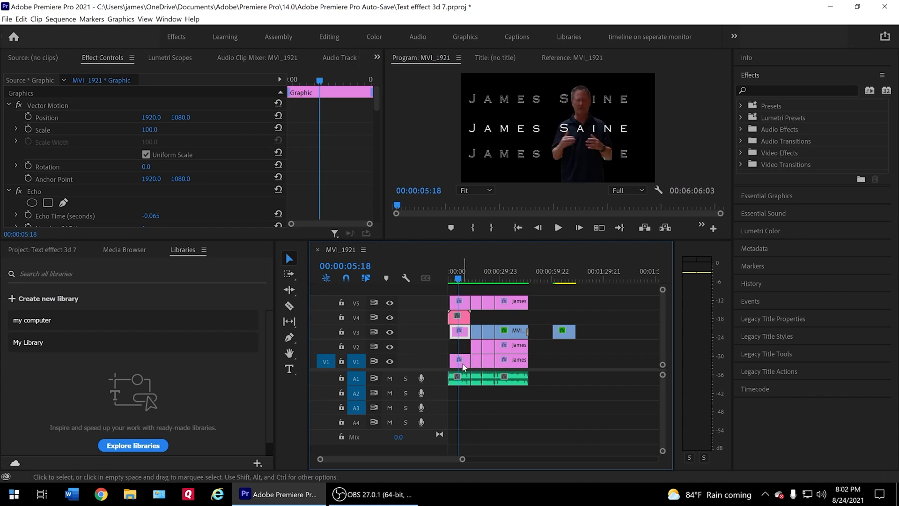
pyautogui.moveTo(464, 368); pyautogui.dragTo(463, 346)
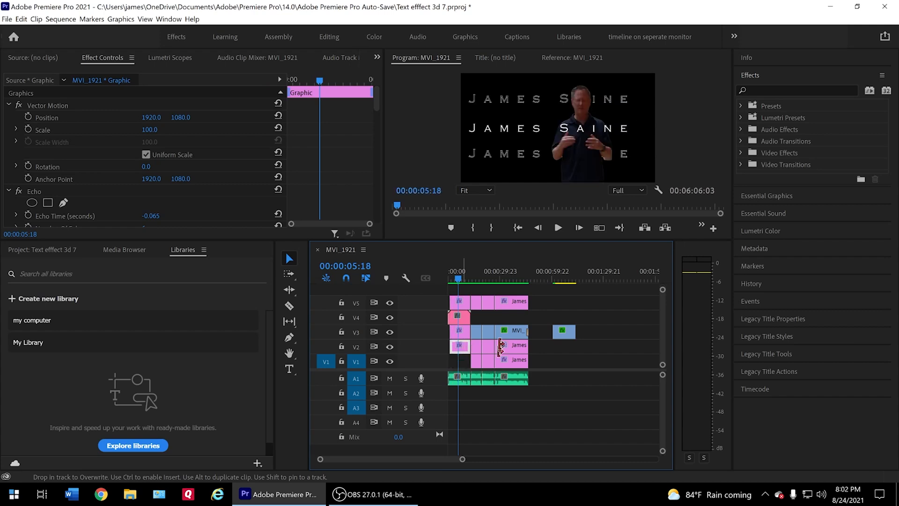
# - Move the separate footage clip located around the one-minute mark to the start of V1, beneath the first section's titles
pyautogui.click(558, 277)
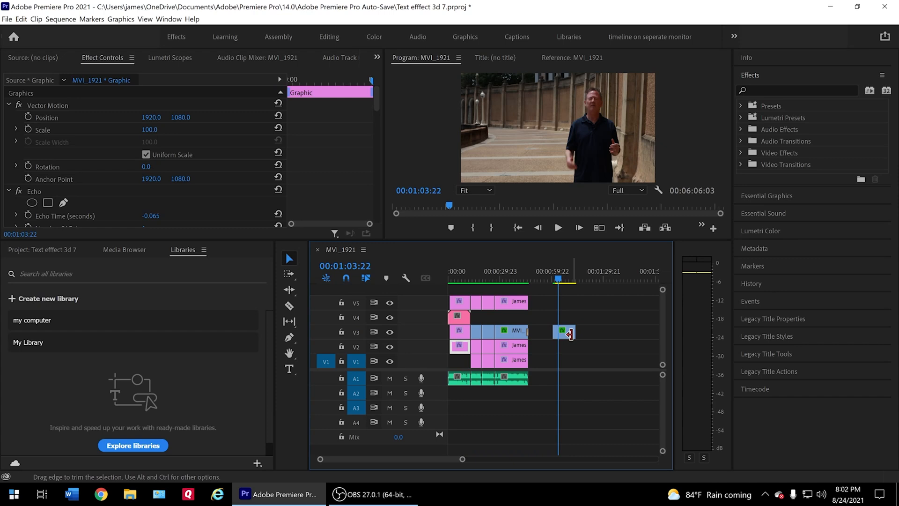
pyautogui.moveTo(566, 332); pyautogui.dragTo(461, 360)
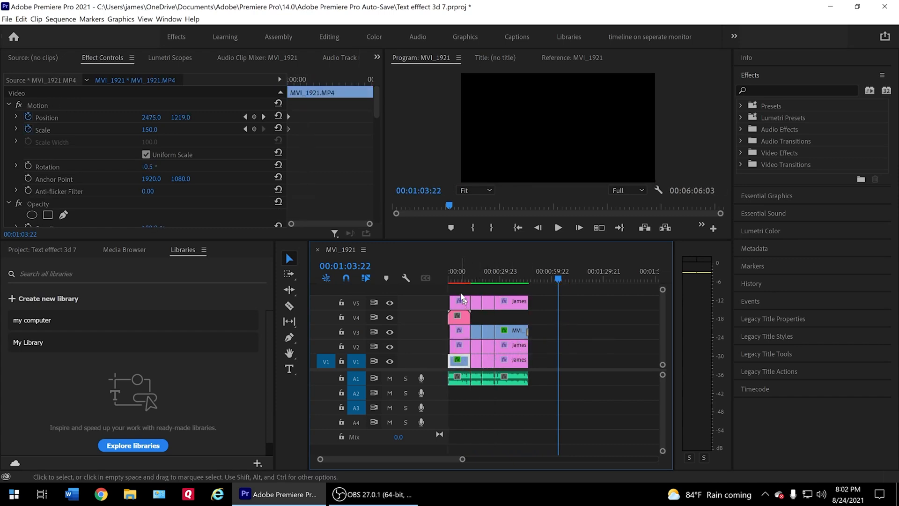
# - Check the restacked first section at 00:00:05:18, render its previews and play the sequence from the start
pyautogui.click(460, 274)
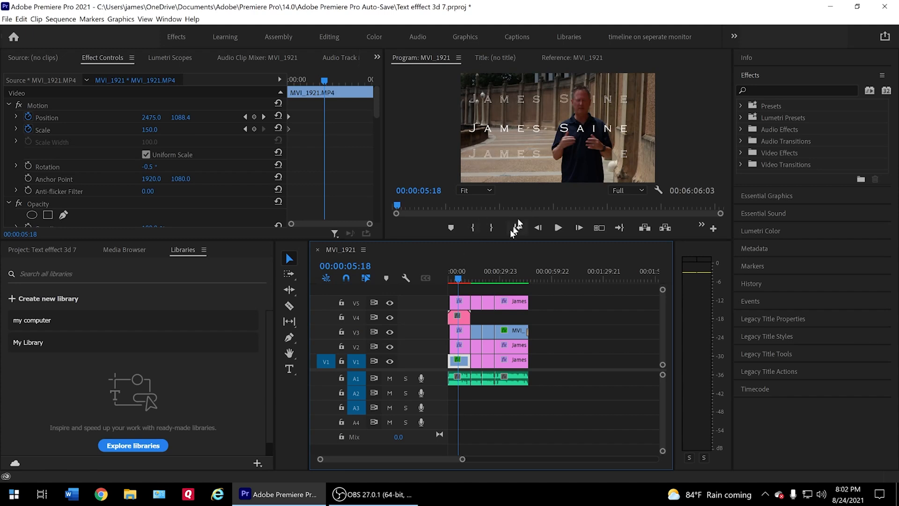
pyautogui.press('Return')
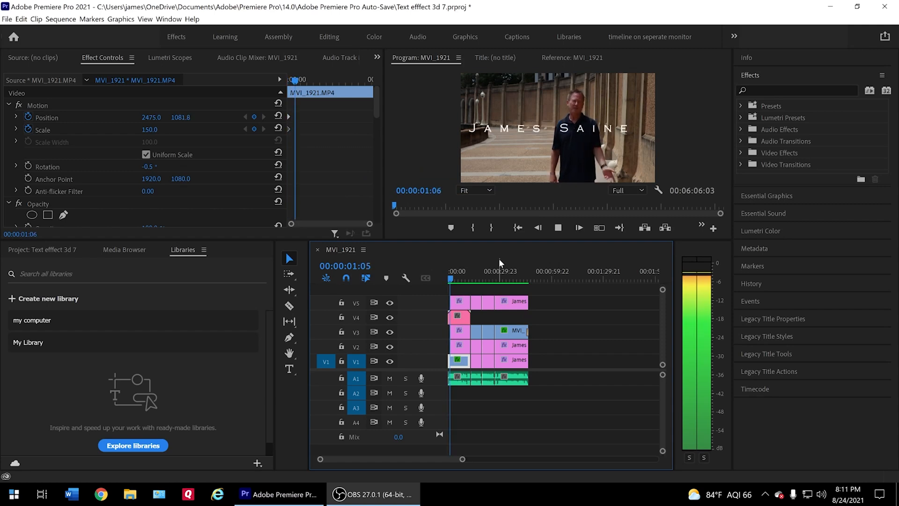
pyautogui.click(558, 229)
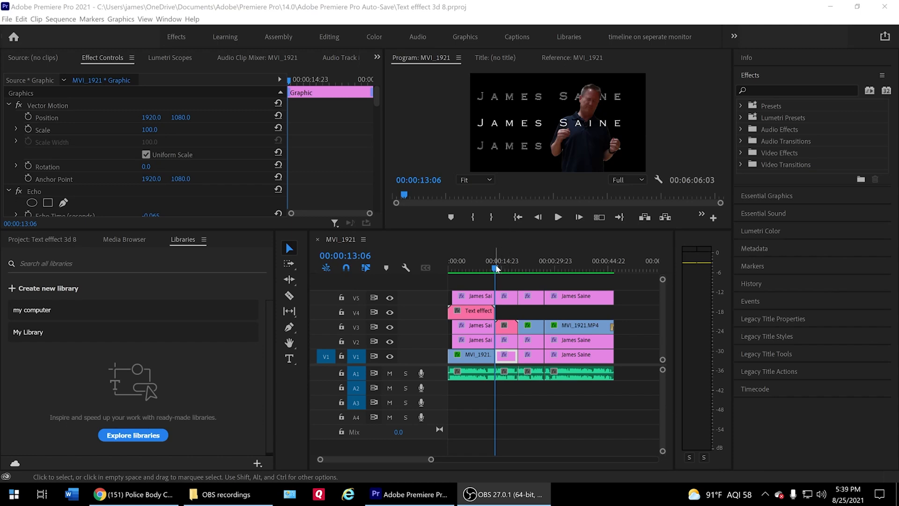
# - Split the second section's clips on V5, V3, V2 and V1 at 00:00:13:11 with the Razor tool
pyautogui.click(497, 268)
pyautogui.moveTo(496, 268)
pyautogui.mouseDown()
pyautogui.moveTo(507, 268)
pyautogui.moveTo(498, 269)
pyautogui.mouseUp()
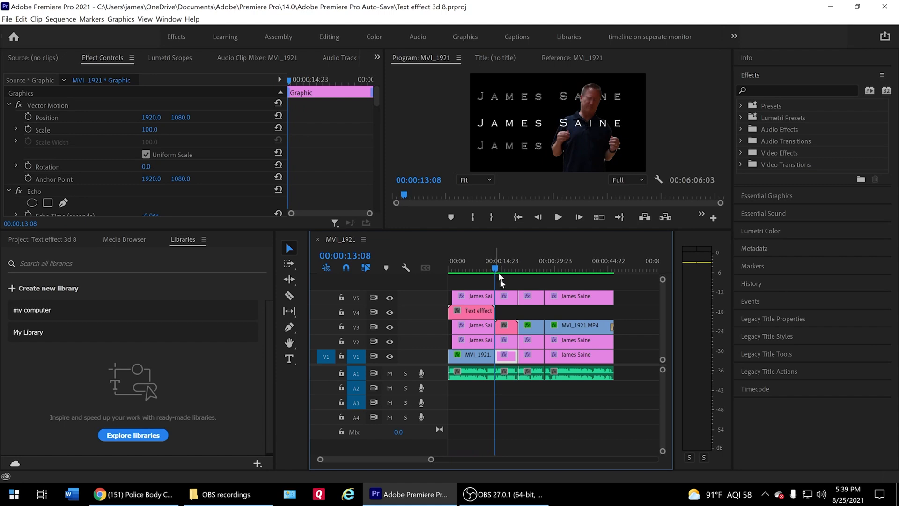
pyautogui.moveTo(429, 463); pyautogui.dragTo(338, 461)
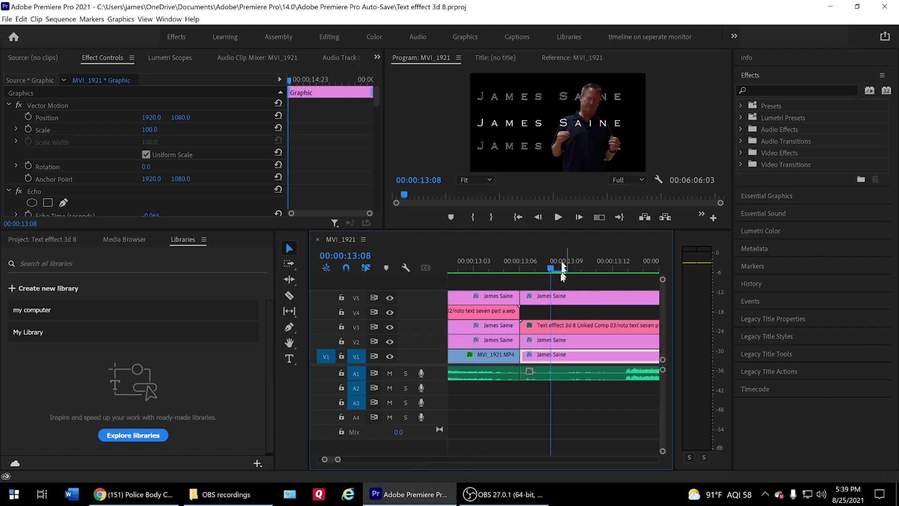
pyautogui.click(533, 271)
pyautogui.press('Right')
pyautogui.press('Right')
pyautogui.press('Right')
pyautogui.press('Right')
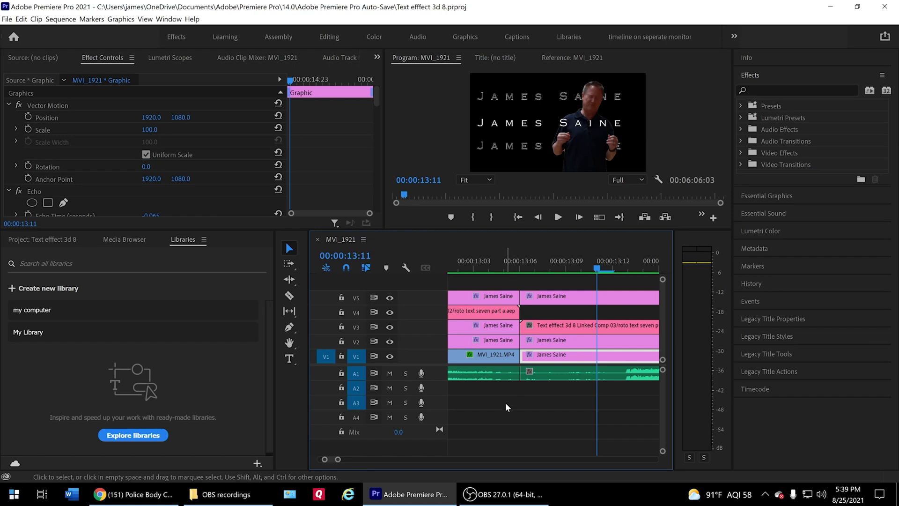
pyautogui.moveTo(337, 462)
pyautogui.mouseDown()
pyautogui.moveTo(403, 455)
pyautogui.moveTo(338, 459)
pyautogui.mouseUp()
pyautogui.press('c')
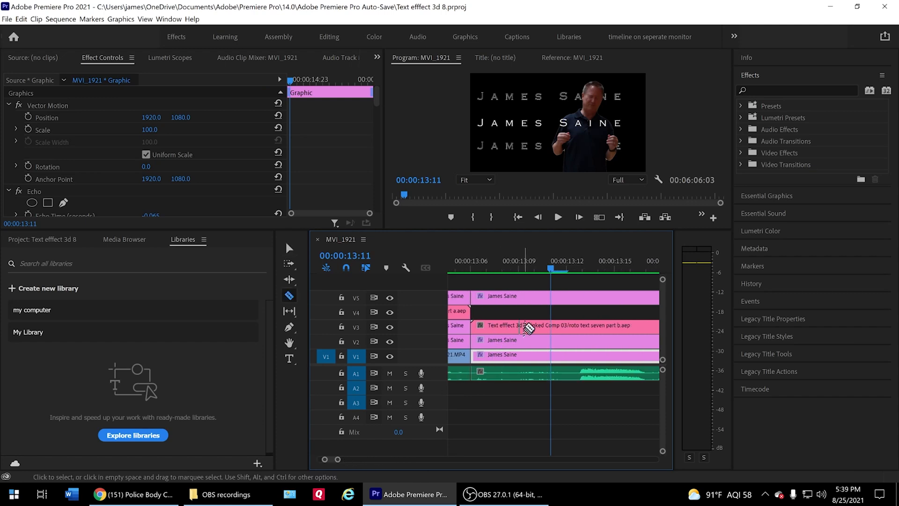
pyautogui.click(554, 296)
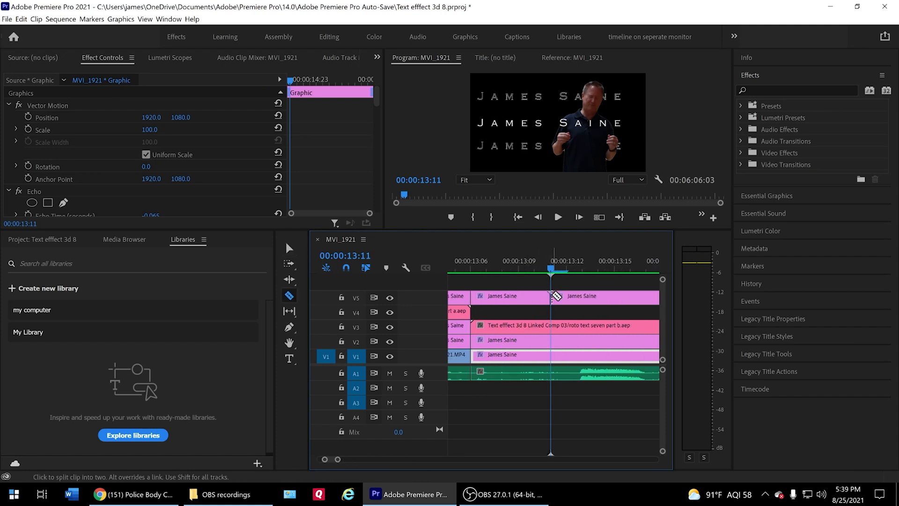
pyautogui.click(555, 326)
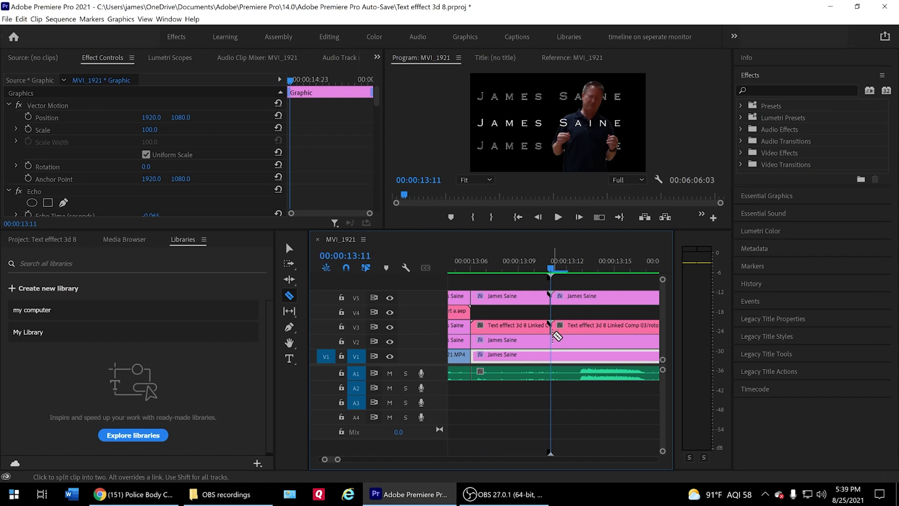
pyautogui.click(555, 341)
pyautogui.click(555, 355)
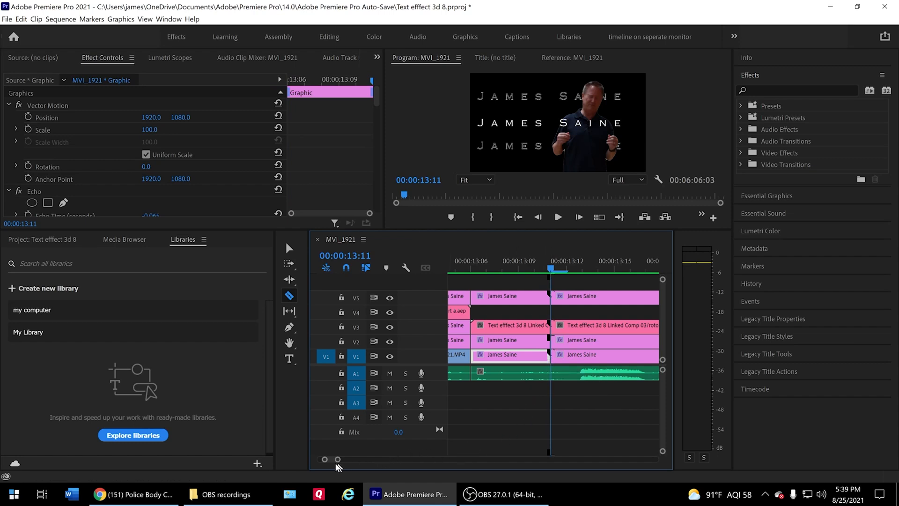
# - Move both pieces of the second section's split linked comp from V3 up to V4
pyautogui.moveTo(339, 461); pyautogui.dragTo(356, 461)
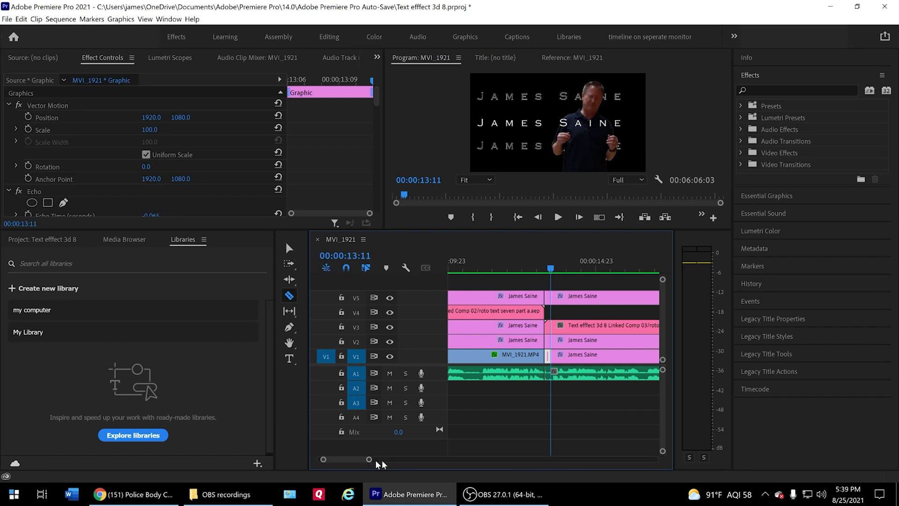
pyautogui.press('v')
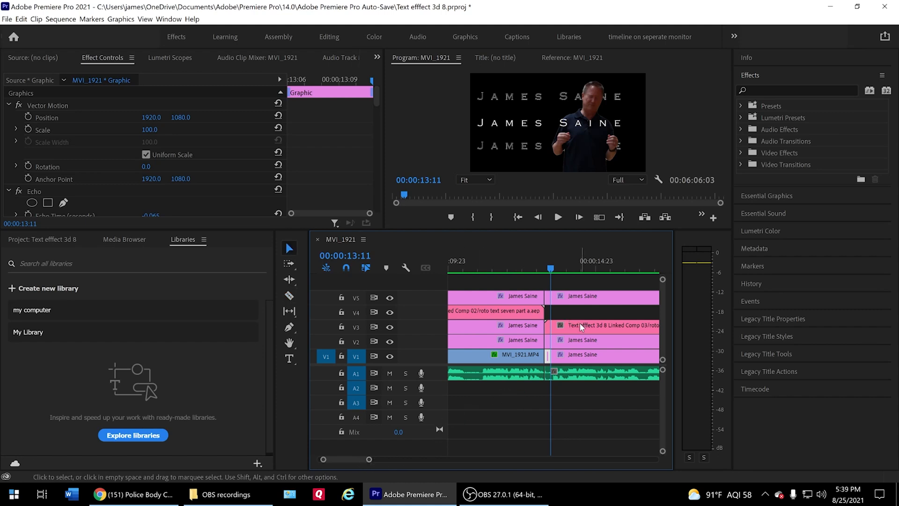
pyautogui.moveTo(581, 327); pyautogui.dragTo(548, 317)
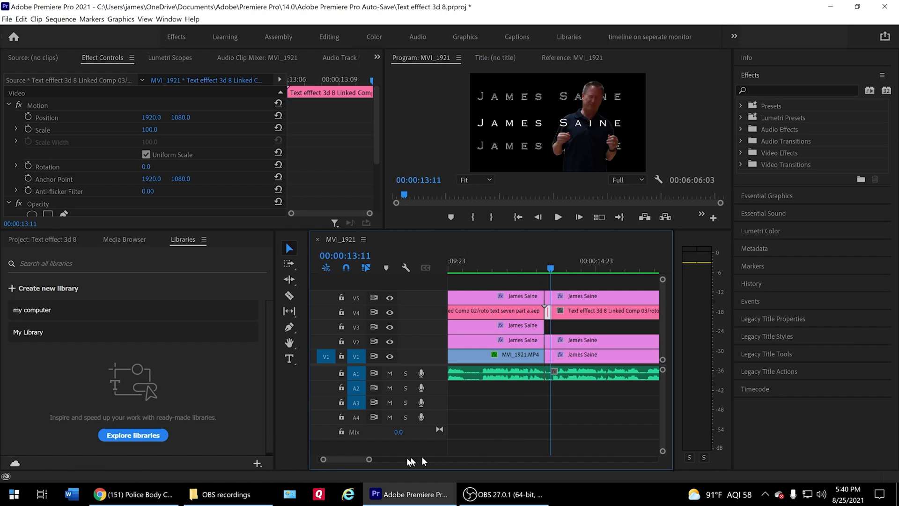
pyautogui.moveTo(370, 459); pyautogui.dragTo(453, 459)
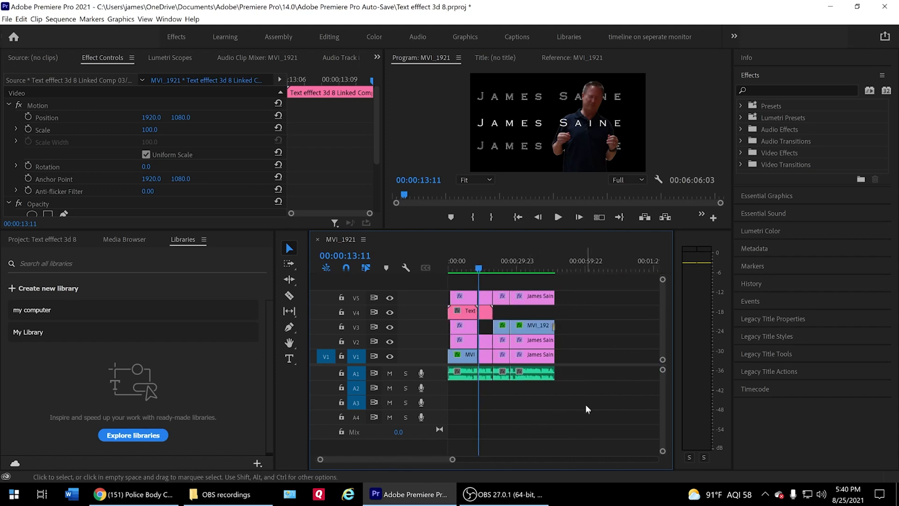
# - Copy the V3 footage clip at 00:05:34:11 in the backup section to the empty V3 space ahead of that section
pyautogui.scroll(-6, 586, 404)
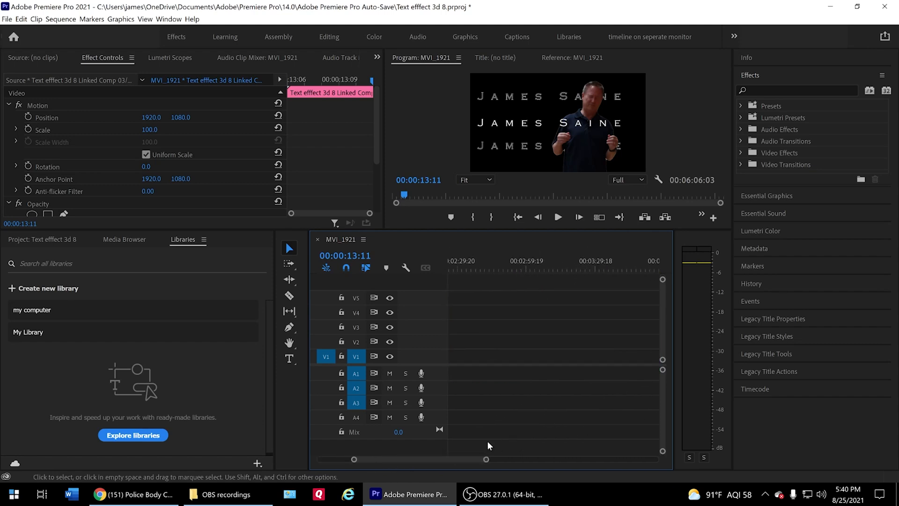
pyautogui.moveTo(487, 461); pyautogui.dragTo(602, 440)
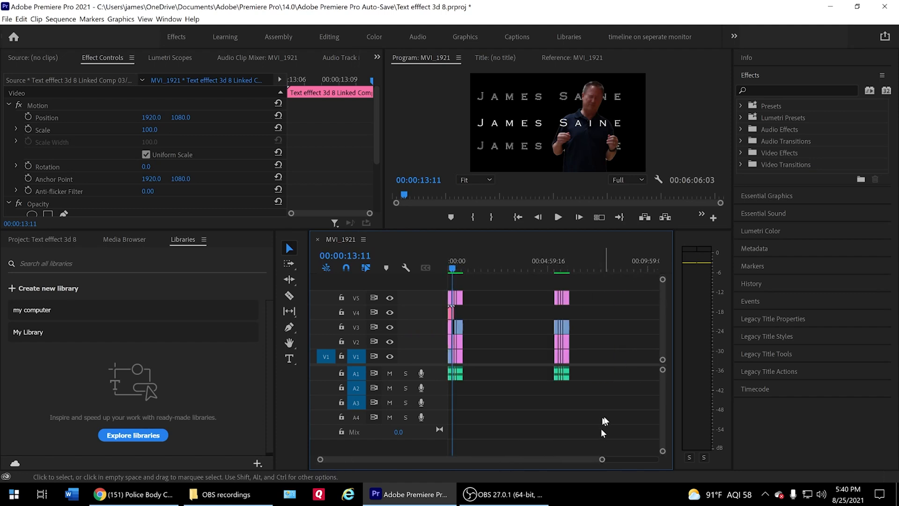
pyautogui.click(560, 265)
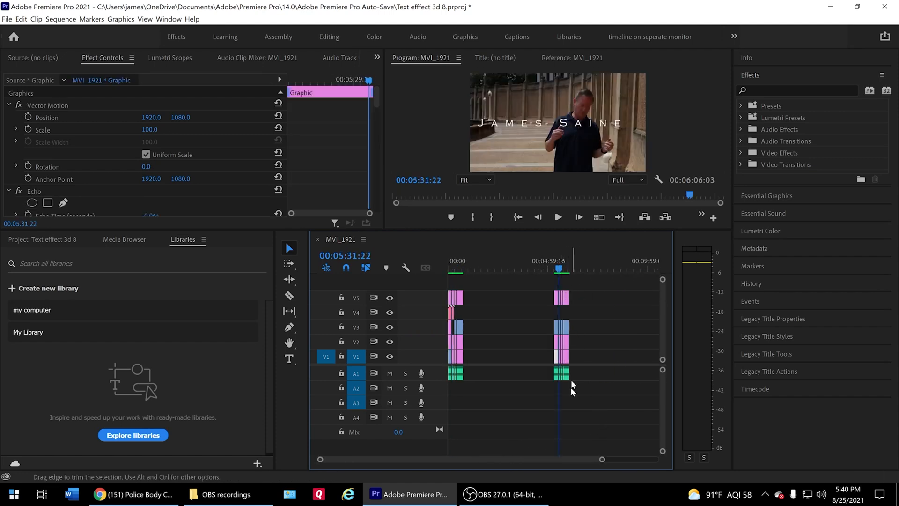
pyautogui.moveTo(601, 462); pyautogui.dragTo(515, 456)
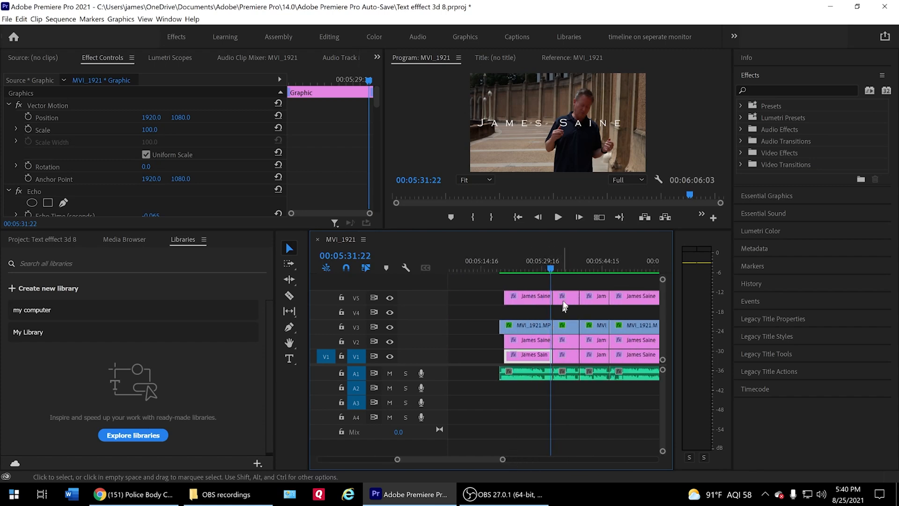
pyautogui.click(561, 266)
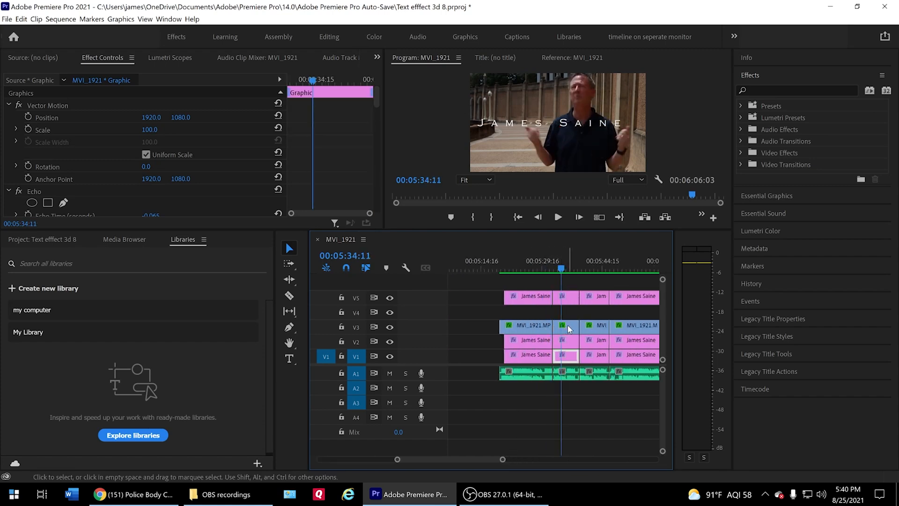
pyautogui.click(569, 327)
pyautogui.moveTo(569, 329); pyautogui.dragTo(477, 337)
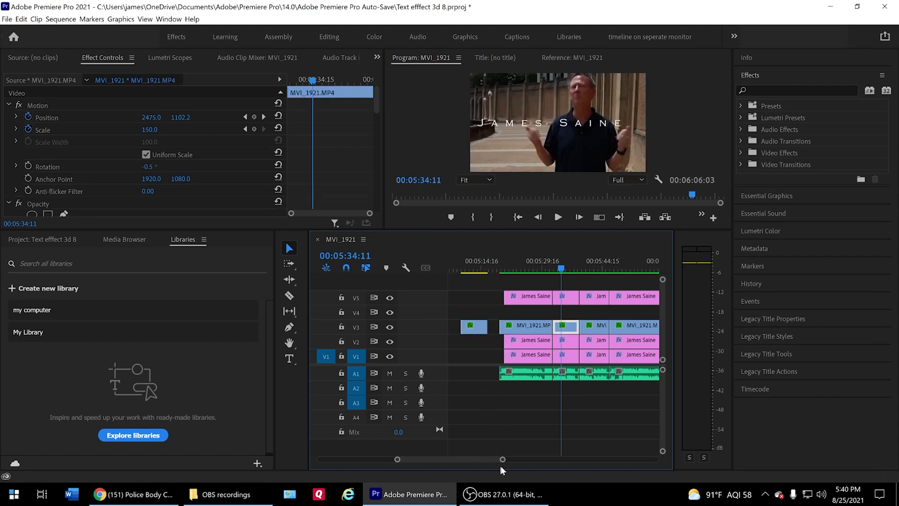
# - Move the copied footage clip further along V3 toward the start of the sequence
pyautogui.moveTo(503, 460); pyautogui.dragTo(474, 458)
pyautogui.moveTo(620, 326); pyautogui.dragTo(495, 327)
pyautogui.press('\\')
pyautogui.click(500, 269)
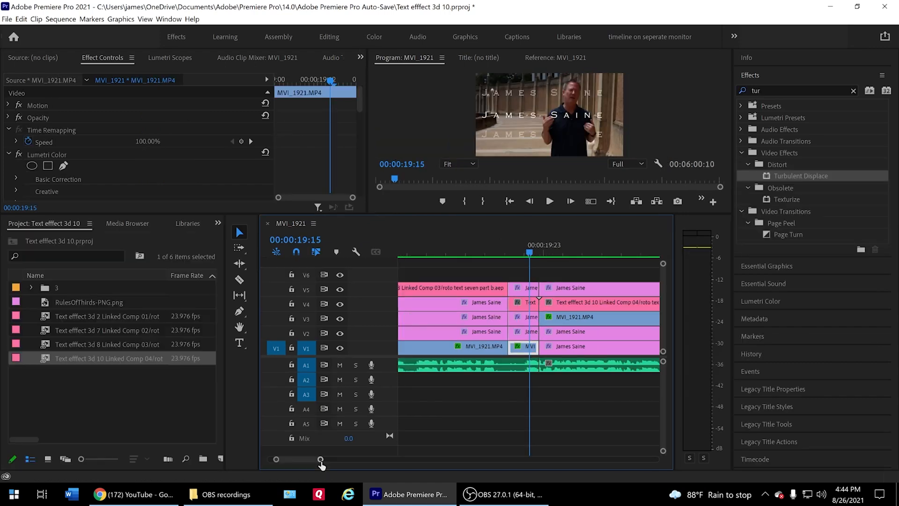
# - Move the third section's footage clip from V3 to free space on V4, and raise its V2 title to V3
pyautogui.moveTo(321, 460); pyautogui.dragTo(365, 458)
pyautogui.click(526, 318)
pyautogui.moveTo(593, 316); pyautogui.dragTo(600, 306)
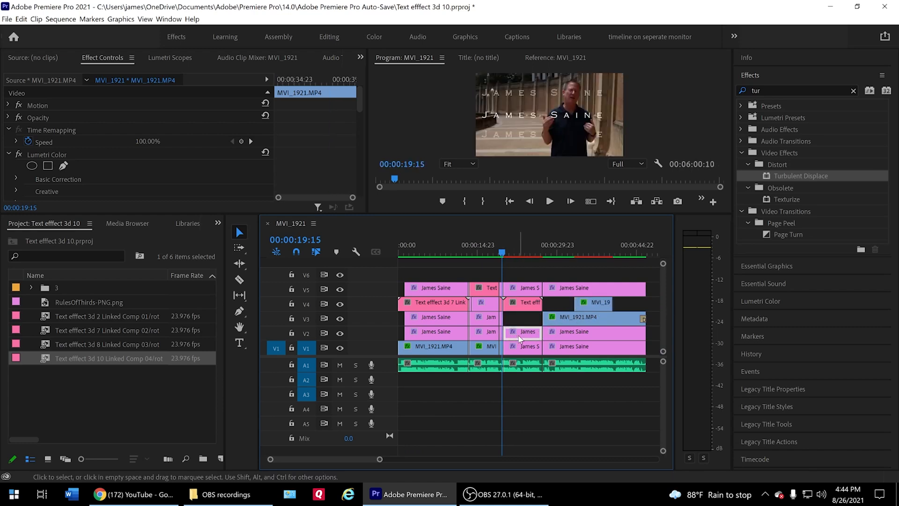
pyautogui.click(521, 333)
pyautogui.moveTo(520, 326)
pyautogui.mouseDown()
pyautogui.moveTo(522, 319)
pyautogui.moveTo(527, 332)
pyautogui.mouseUp()
pyautogui.click(528, 345)
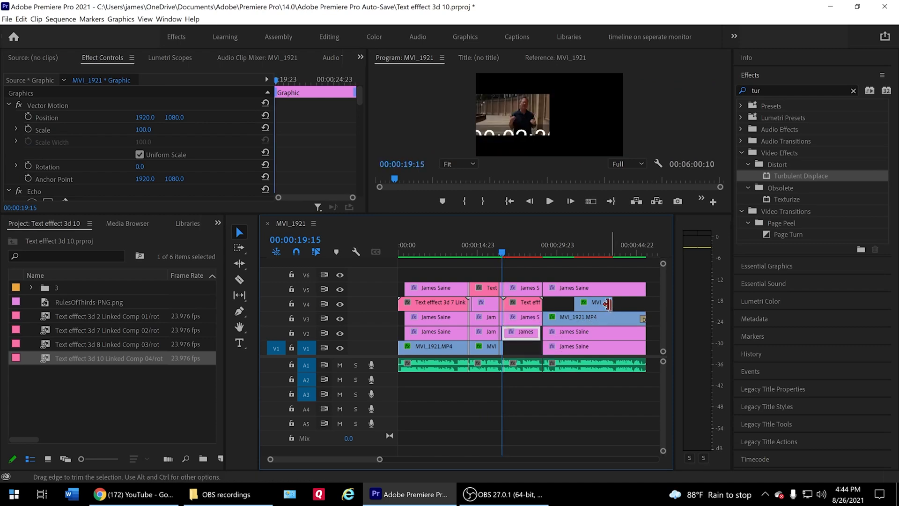
pyautogui.moveTo(602, 305)
pyautogui.mouseDown()
pyautogui.moveTo(584, 309)
pyautogui.moveTo(601, 307)
pyautogui.mouseUp()
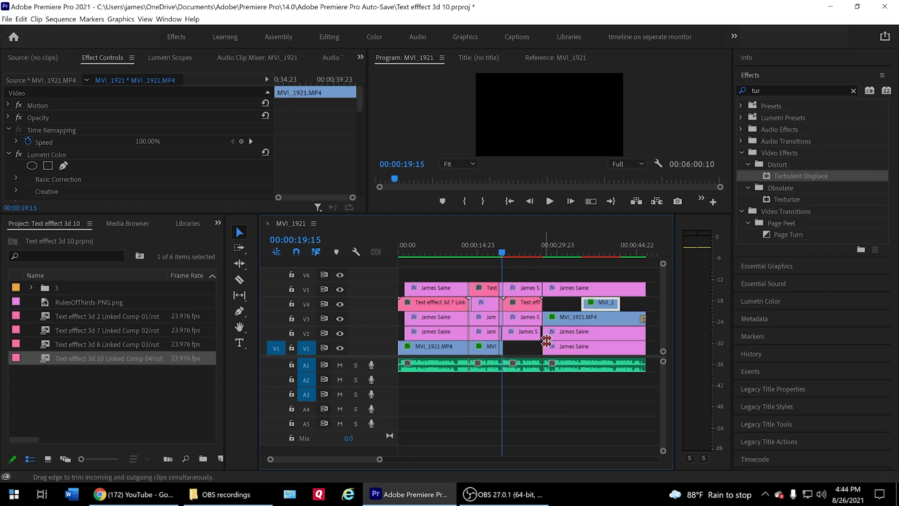
pyautogui.hotkey('ctrl', 'z')
pyautogui.hotkey('ctrl', 'z')
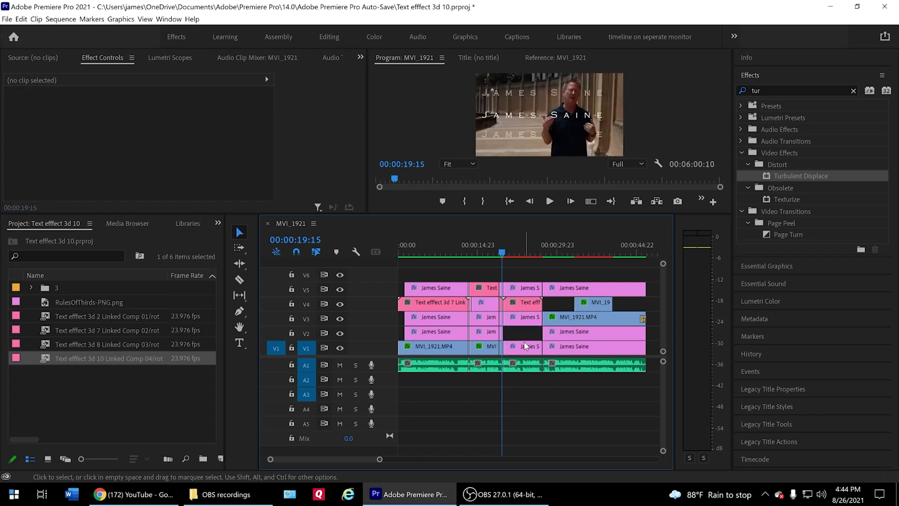
# - Move the third section's V1 title up to V2, place its footage clip beneath on V1, and check the restacked section
pyautogui.moveTo(525, 346); pyautogui.dragTo(525, 332)
pyautogui.moveTo(594, 310); pyautogui.dragTo(524, 355)
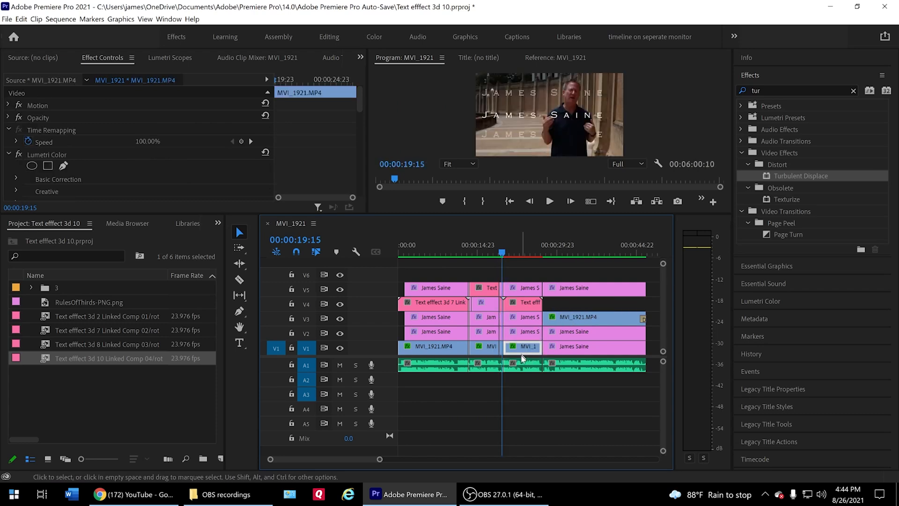
pyautogui.click(527, 253)
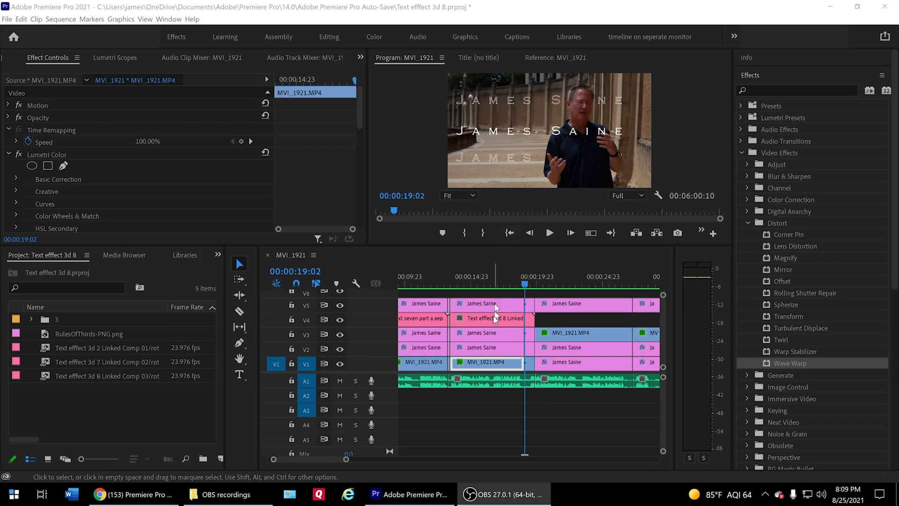
# - Swap the second section's top two layers at 00:00:13:23, placing the linked comp on V5 and the title on V4
pyautogui.click(449, 283)
pyautogui.click(457, 283)
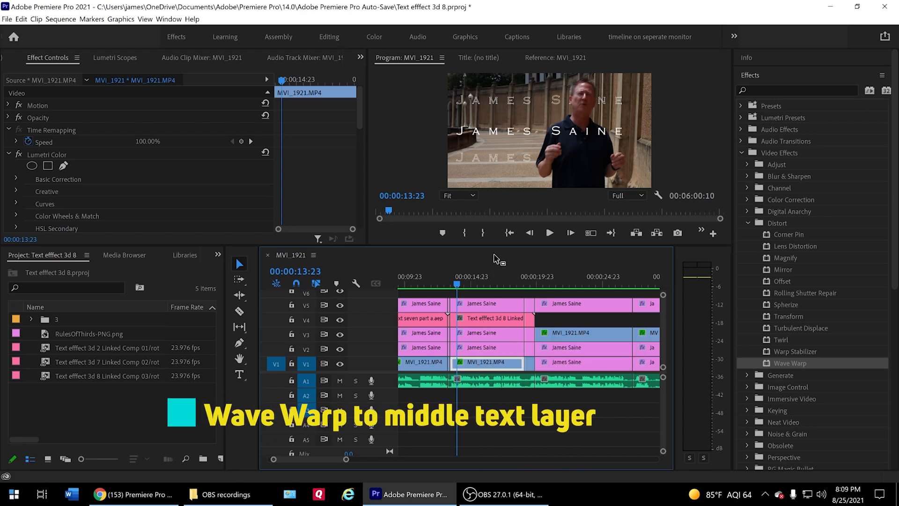
pyautogui.moveTo(504, 244); pyautogui.dragTo(511, 198)
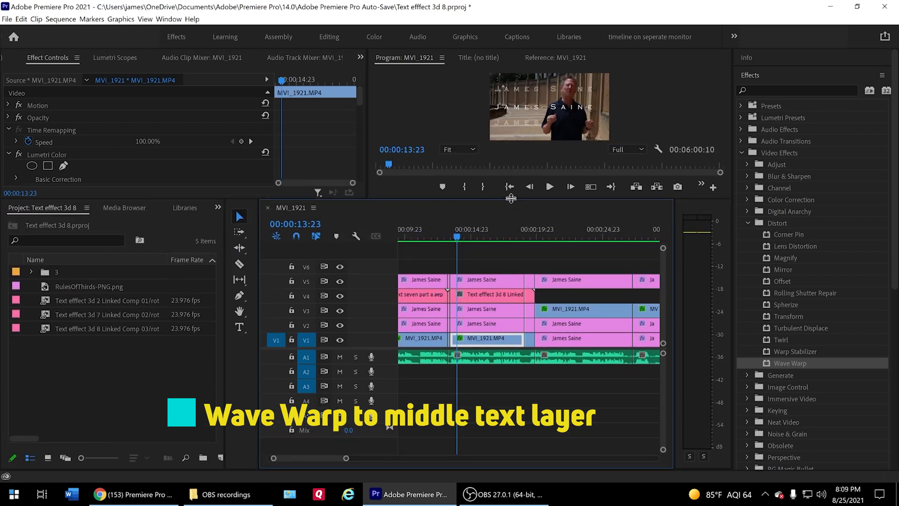
pyautogui.click(491, 293)
pyautogui.moveTo(492, 284)
pyautogui.mouseDown()
pyautogui.moveTo(493, 255)
pyautogui.moveTo(492, 301)
pyautogui.moveTo(491, 277)
pyautogui.mouseUp()
pyautogui.click(490, 271)
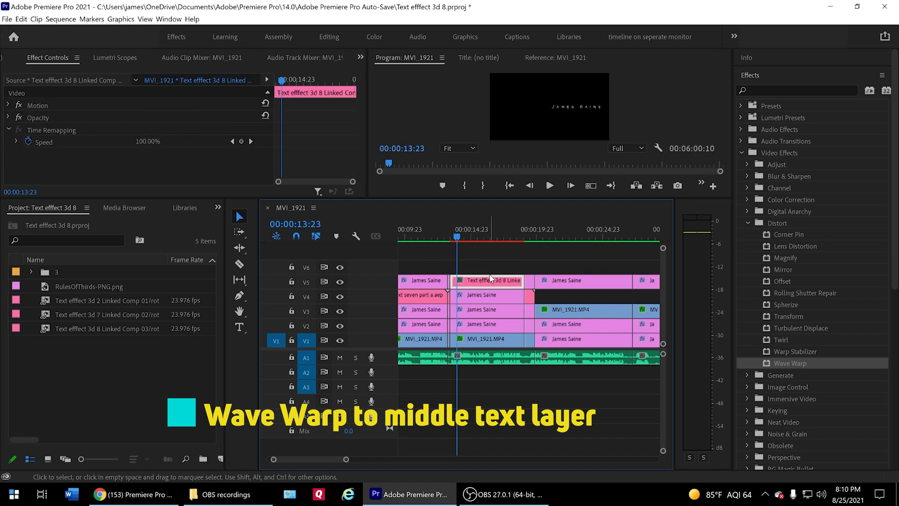
pyautogui.click(478, 240)
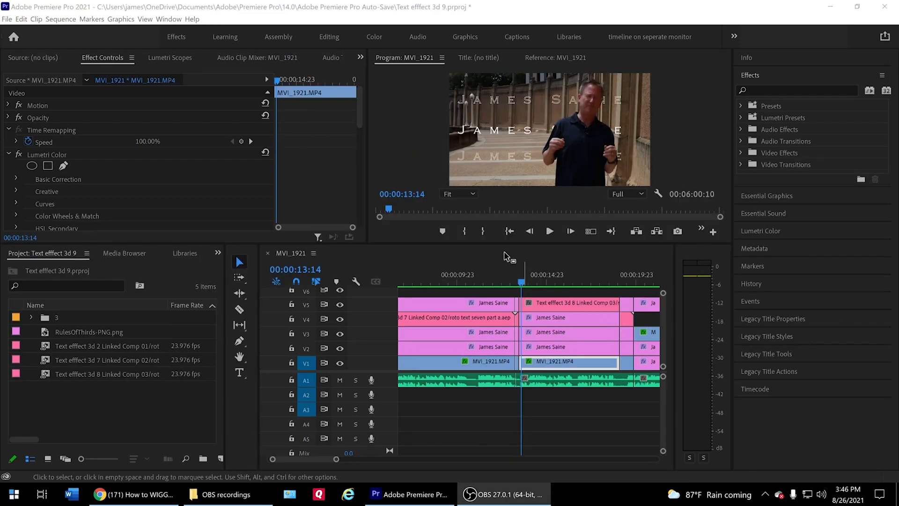
# - Scrub across the second section's cut between 00:00:13:07 and 00:00:13:12 to examine how the figure meets the middle title
pyautogui.moveTo(523, 284); pyautogui.dragTo(518, 284)
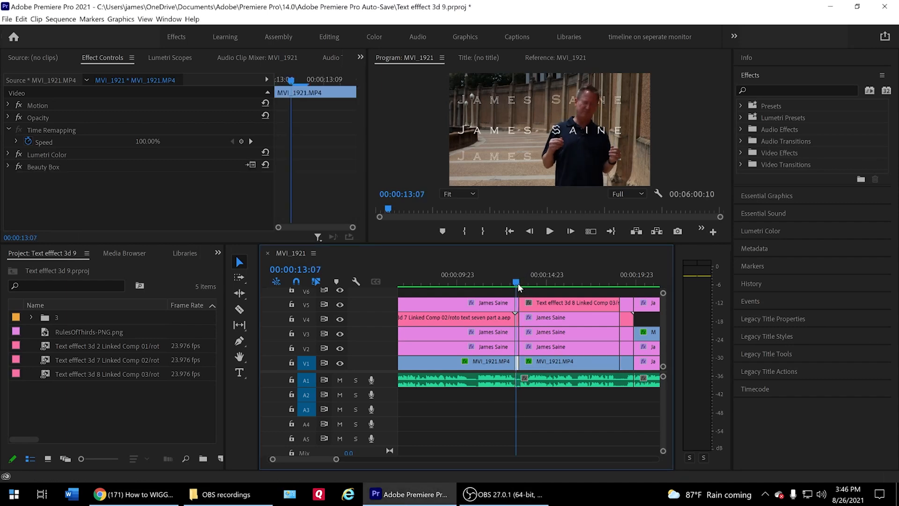
pyautogui.moveTo(519, 287); pyautogui.dragTo(516, 284)
pyautogui.click(527, 284)
pyautogui.moveTo(526, 287); pyautogui.dragTo(518, 289)
pyautogui.moveTo(516, 283); pyautogui.dragTo(519, 283)
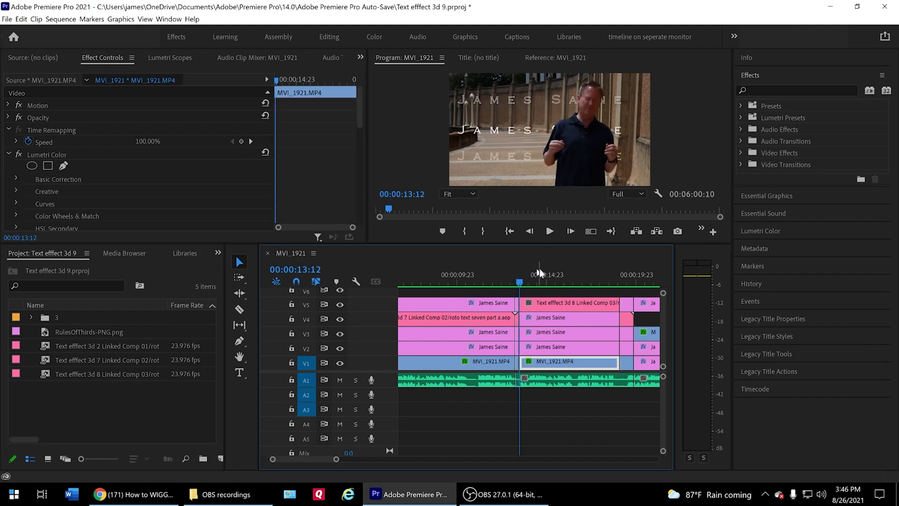
# - Play the second section up to 00:00:13:22 and split the V4 title there with the Razor tool
pyautogui.click(549, 319)
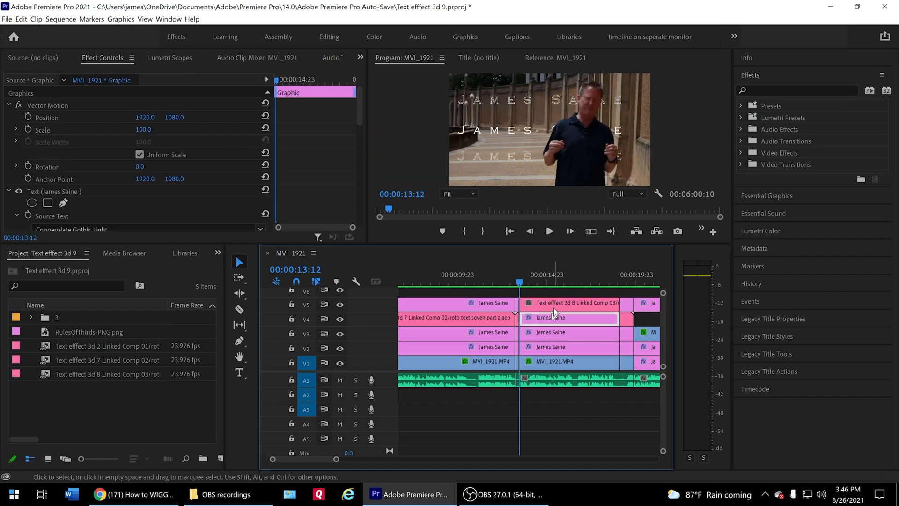
pyautogui.press('space')
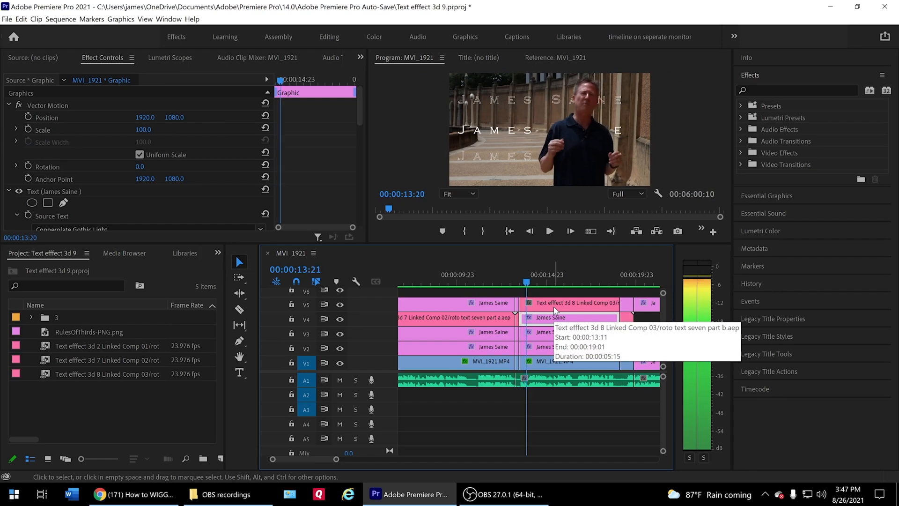
pyautogui.press('space')
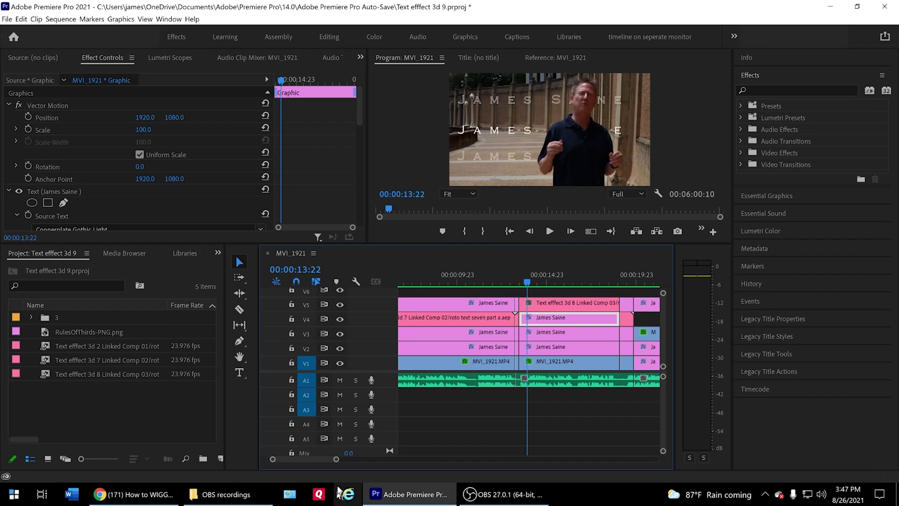
pyautogui.moveTo(335, 462); pyautogui.dragTo(318, 461)
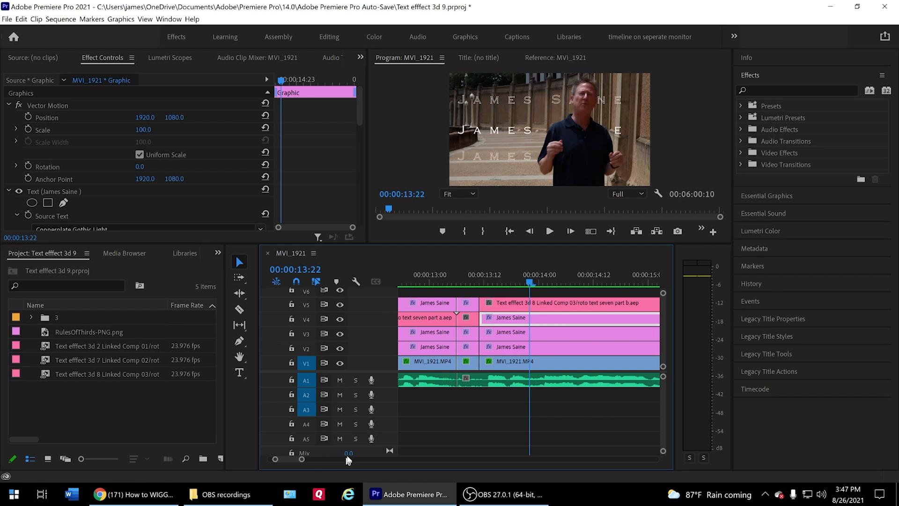
pyautogui.press('c')
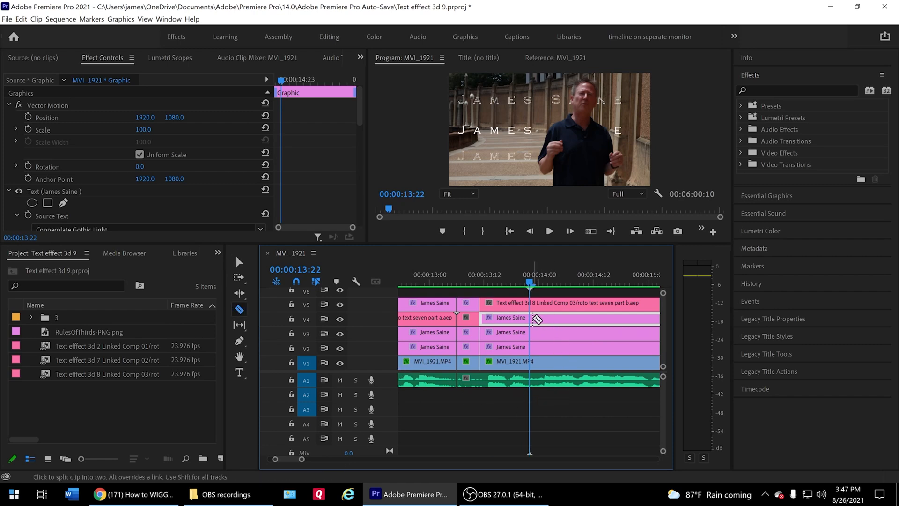
pyautogui.click(531, 319)
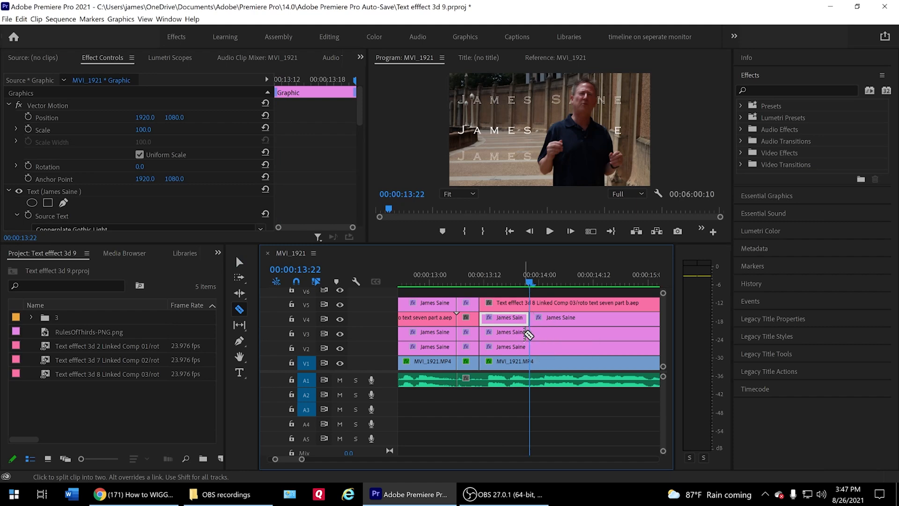
pyautogui.press('v')
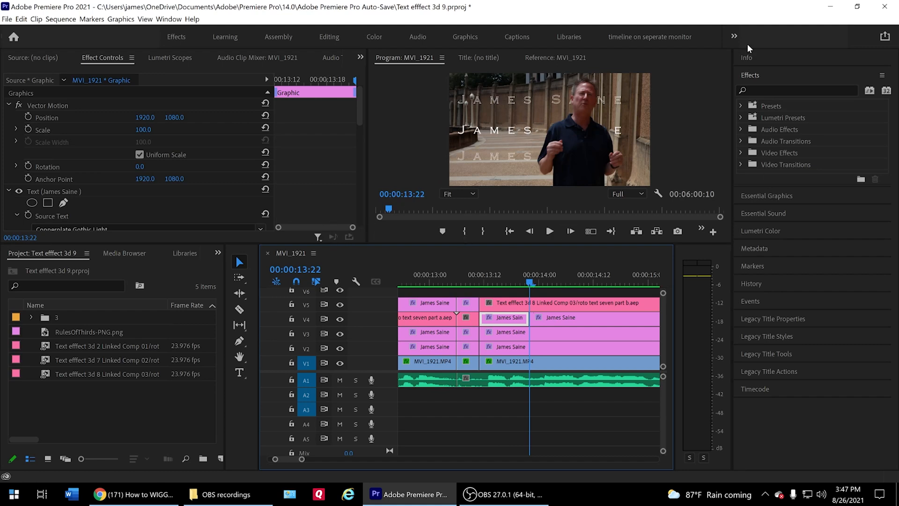
# - Find the Turbulent Displace effect and apply it to the short V4 title piece before the split
pyautogui.click(783, 90)
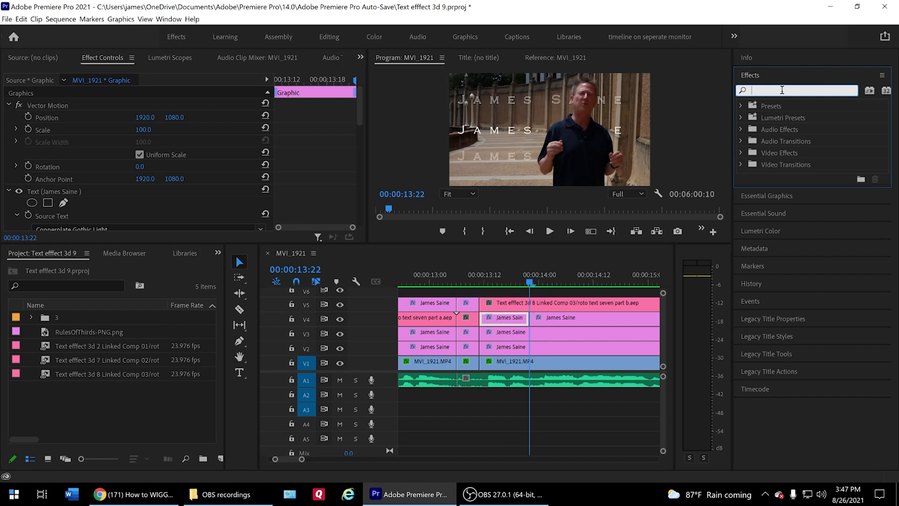
pyautogui.write('tur')
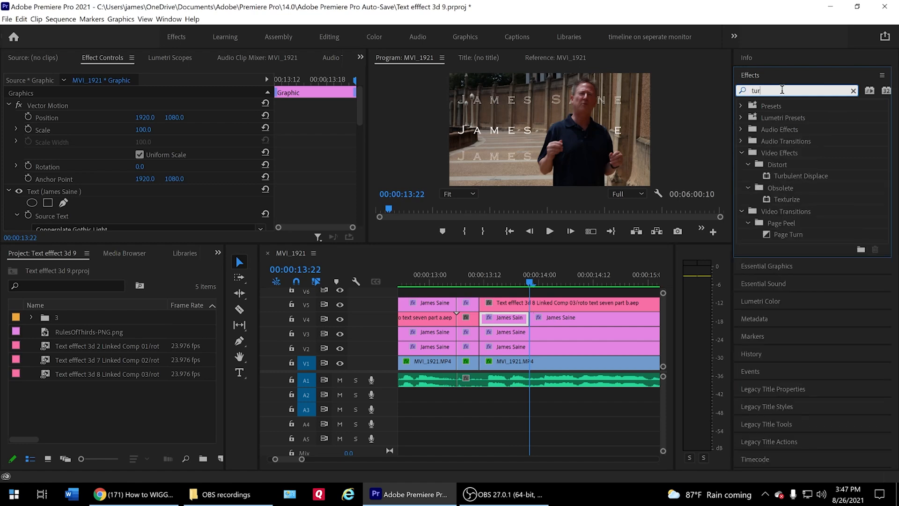
pyautogui.moveTo(812, 178); pyautogui.dragTo(508, 321)
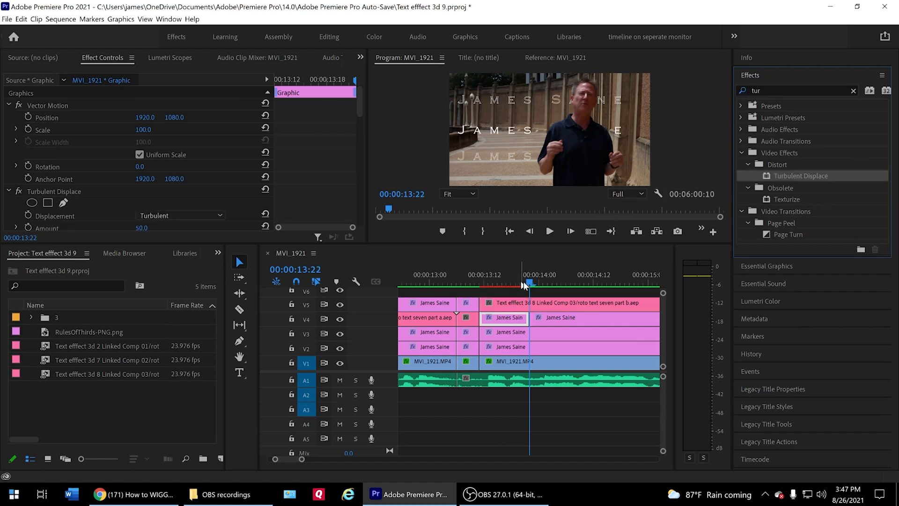
# - Add a starting keyframe for Turbulent Displace's Offset (Turbulence) at 00:00:13:11 on the short V4 title piece
pyautogui.click(511, 287)
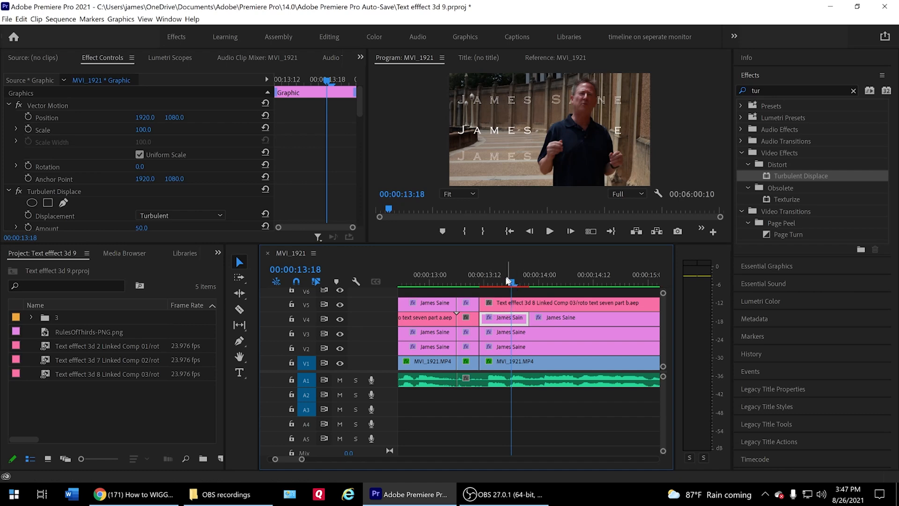
pyautogui.moveTo(513, 286); pyautogui.dragTo(480, 289)
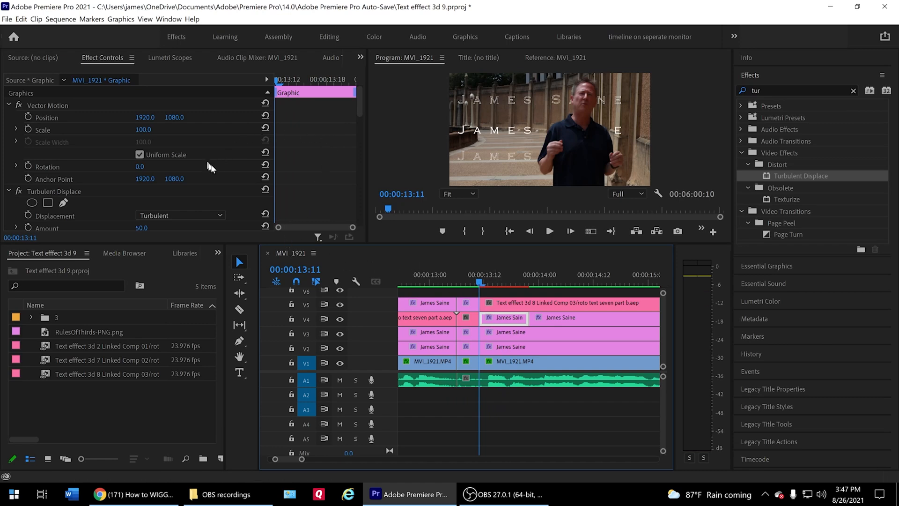
pyautogui.click(363, 105)
pyautogui.moveTo(358, 106); pyautogui.dragTo(355, 123)
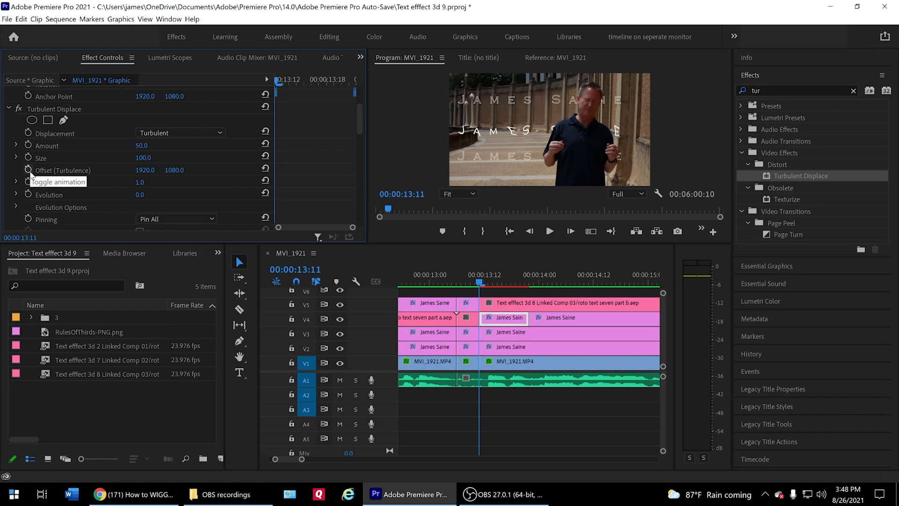
pyautogui.click(29, 170)
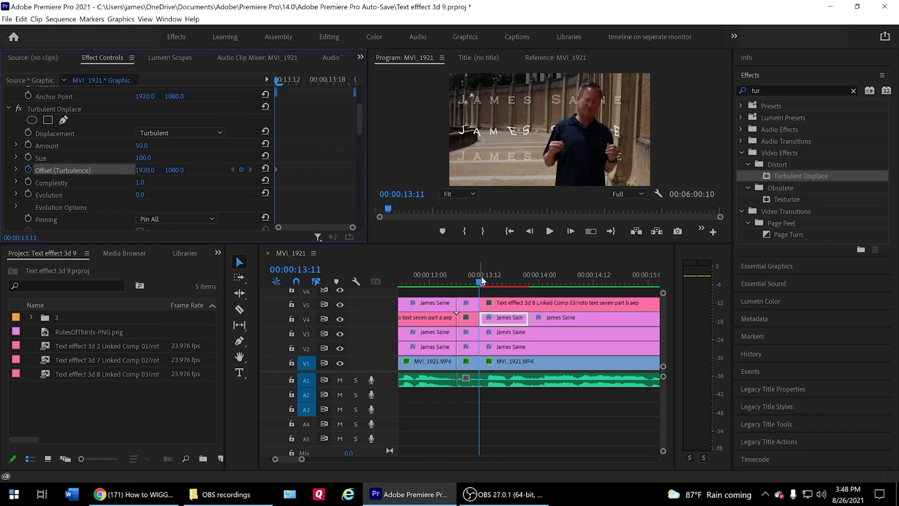
# - Add an end keyframe for Offset (Turbulence) at 00:00:13:21 on the short V4 title piece, with the horizontal offset at 2302.0
pyautogui.moveTo(482, 280); pyautogui.dragTo(525, 281)
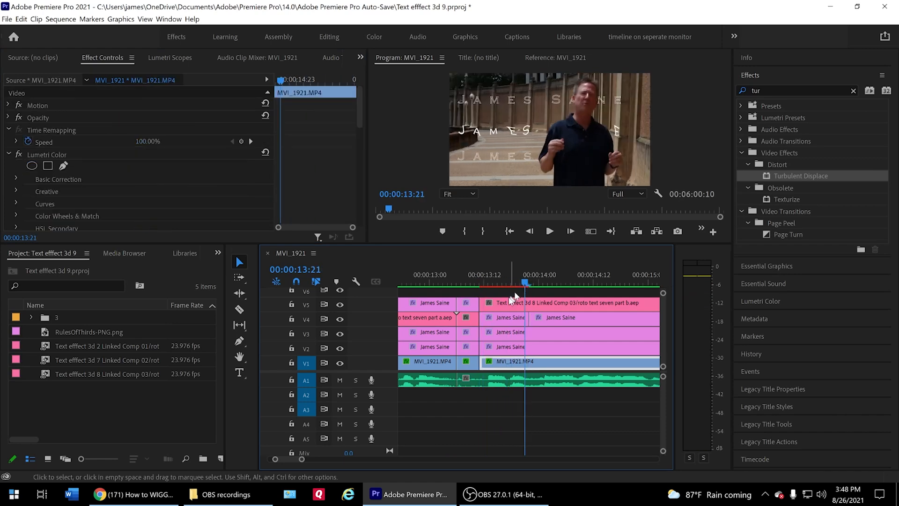
pyautogui.click(510, 318)
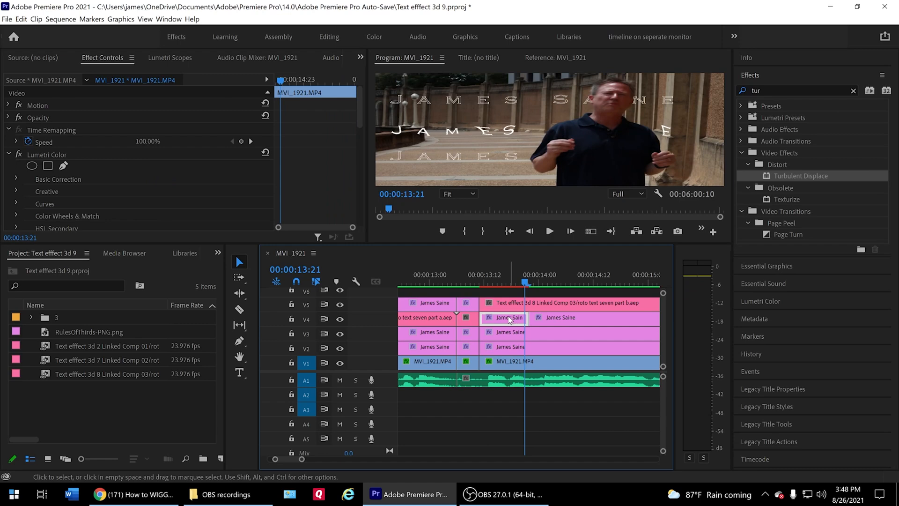
pyautogui.press('Right')
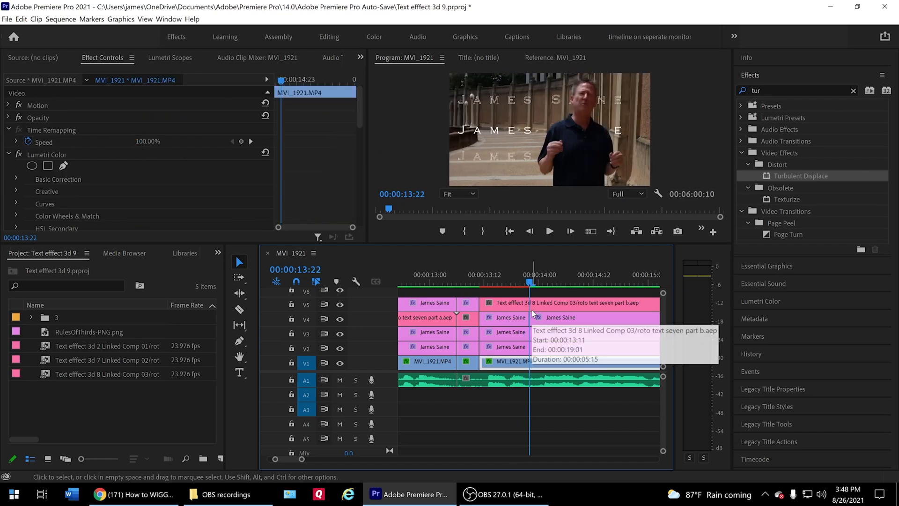
pyautogui.press('Left')
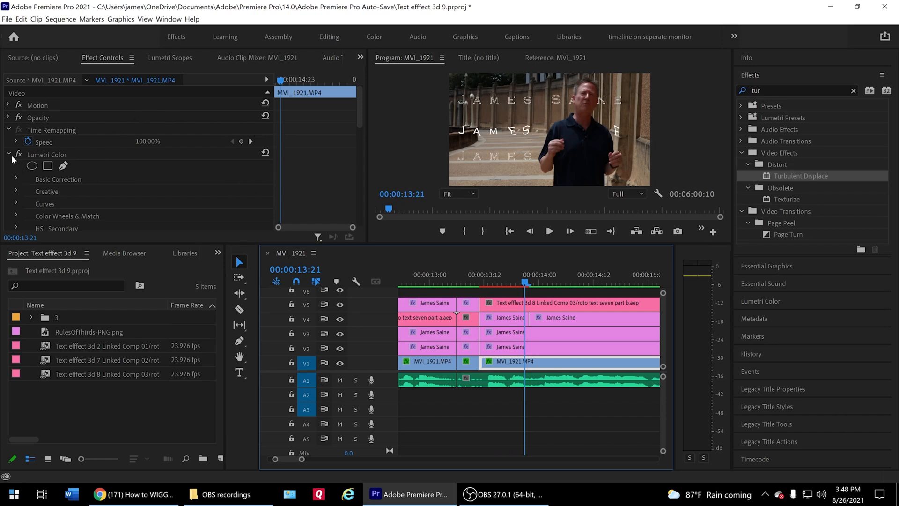
pyautogui.click(497, 322)
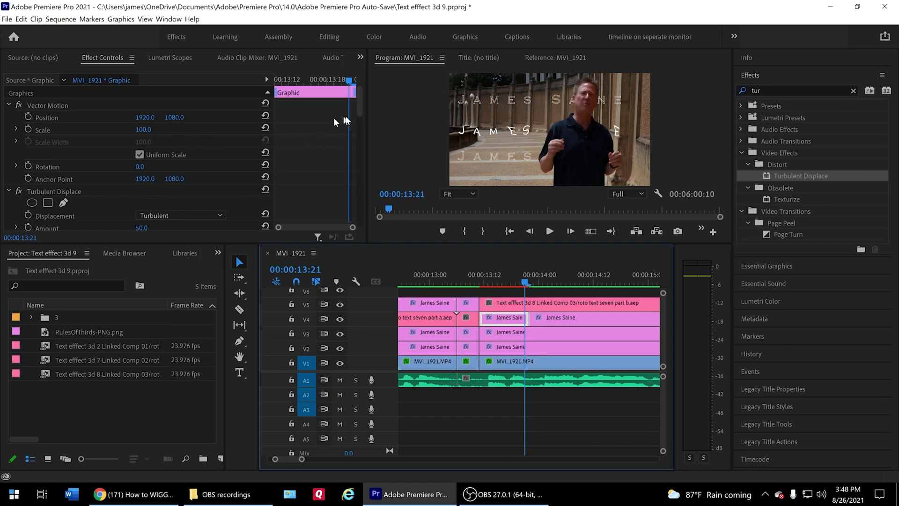
pyautogui.scroll(-2, 358, 108)
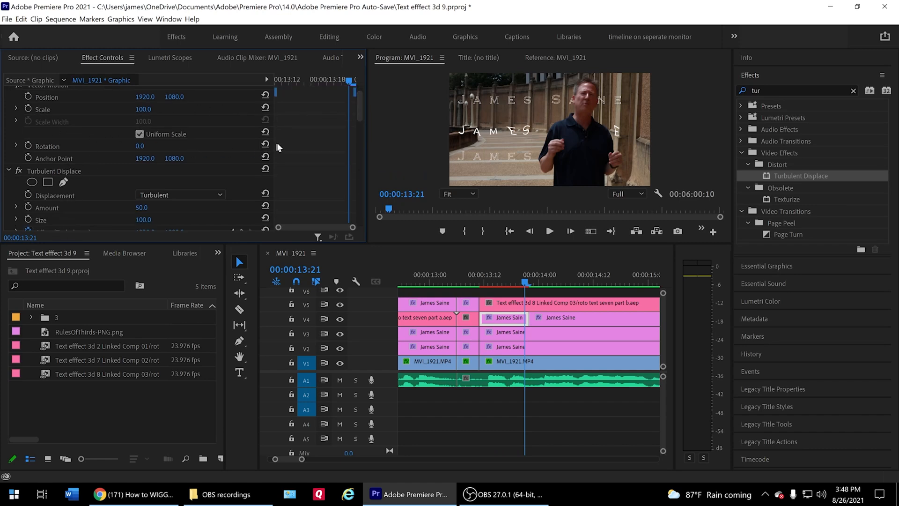
pyautogui.moveTo(381, 243); pyautogui.dragTo(365, 316)
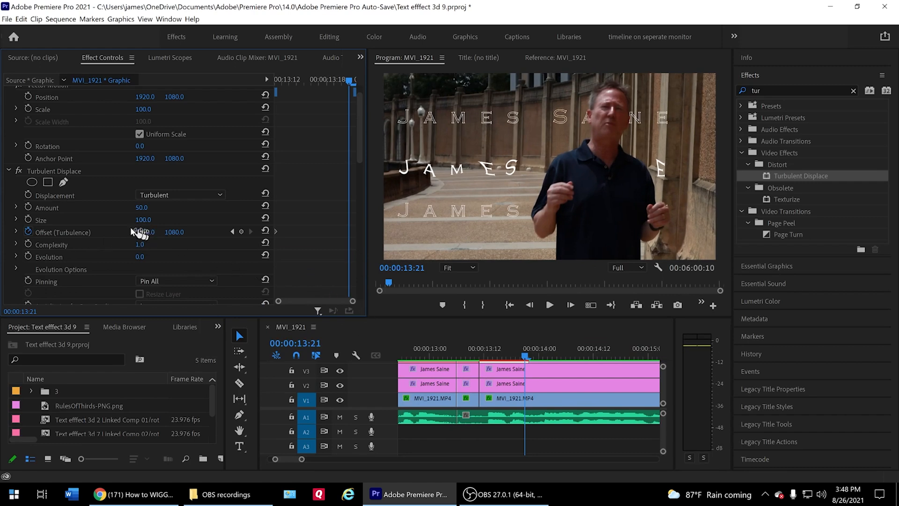
pyautogui.moveTo(144, 232); pyautogui.dragTo(287, 232)
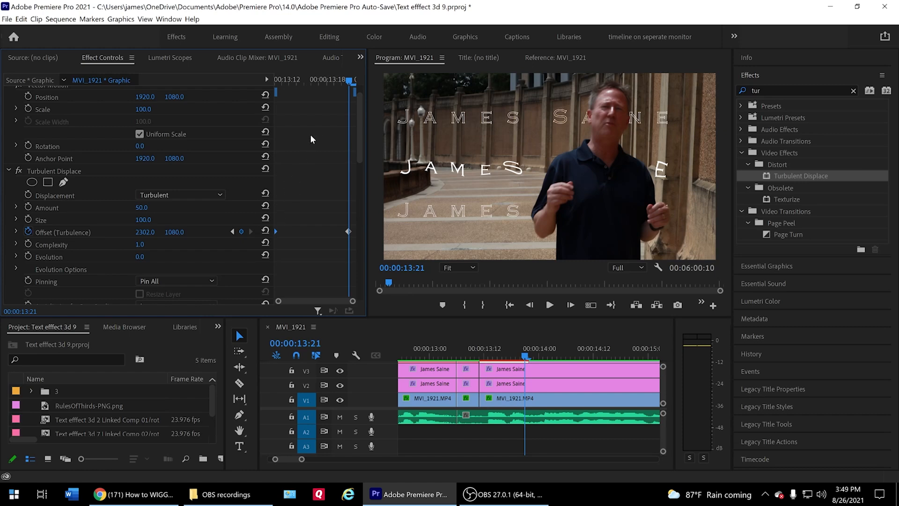
# - Animate Turbulent Displace's Complexity with a starting keyframe at 00:00:13:11 and a value of 5.9 at 00:00:13:21
pyautogui.click(233, 233)
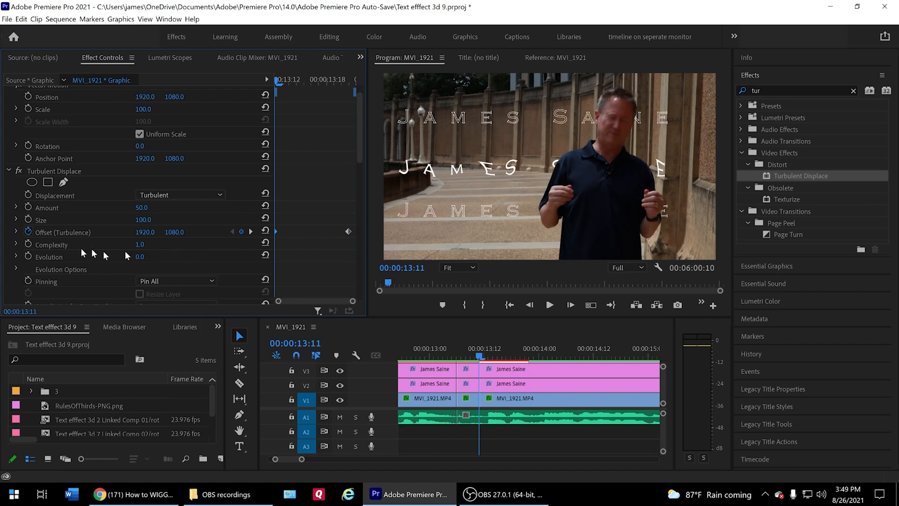
pyautogui.click(28, 244)
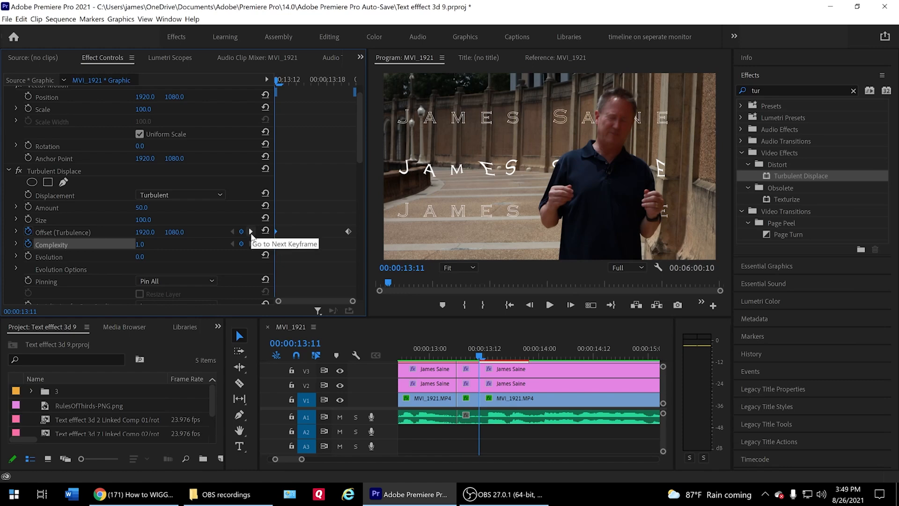
pyautogui.click(251, 232)
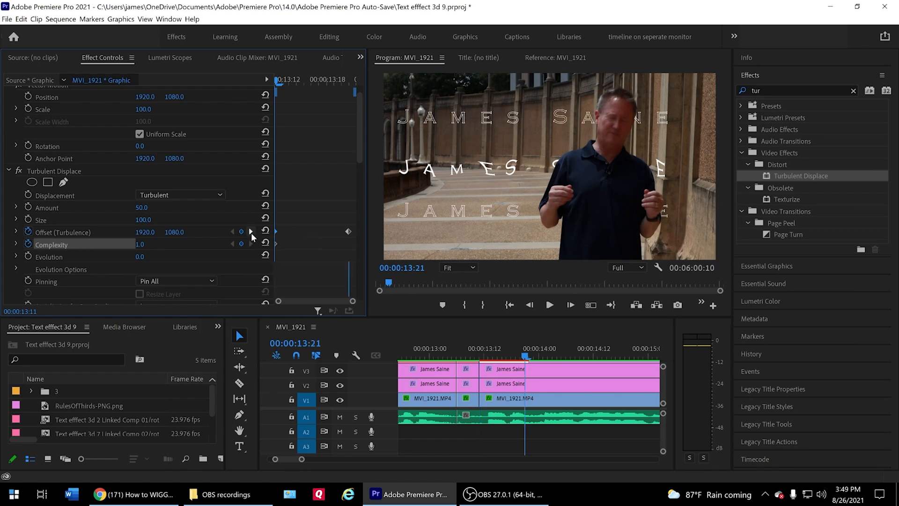
pyautogui.click(139, 244)
pyautogui.write('1.2')
pyautogui.press('Return')
pyautogui.write('4')
pyautogui.press('Return')
pyautogui.moveTo(140, 244)
pyautogui.mouseDown()
pyautogui.moveTo(147, 245)
pyautogui.moveTo(133, 244)
pyautogui.mouseUp()
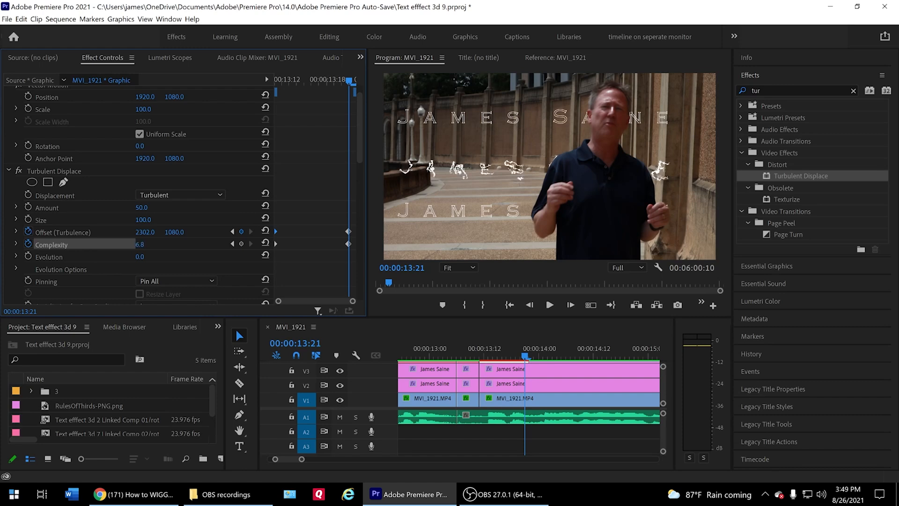
pyautogui.moveTo(140, 244); pyautogui.dragTo(151, 244)
# - Animate Turbulent Displace's Evolution with a starting keyframe at 00:00:13:11 and a value of 43.0° at 00:00:13:21
pyautogui.click(232, 244)
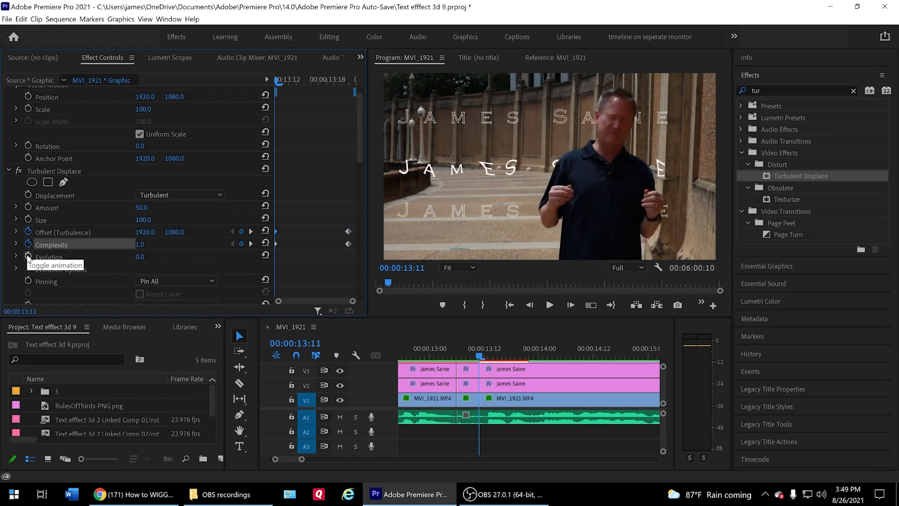
pyautogui.click(28, 256)
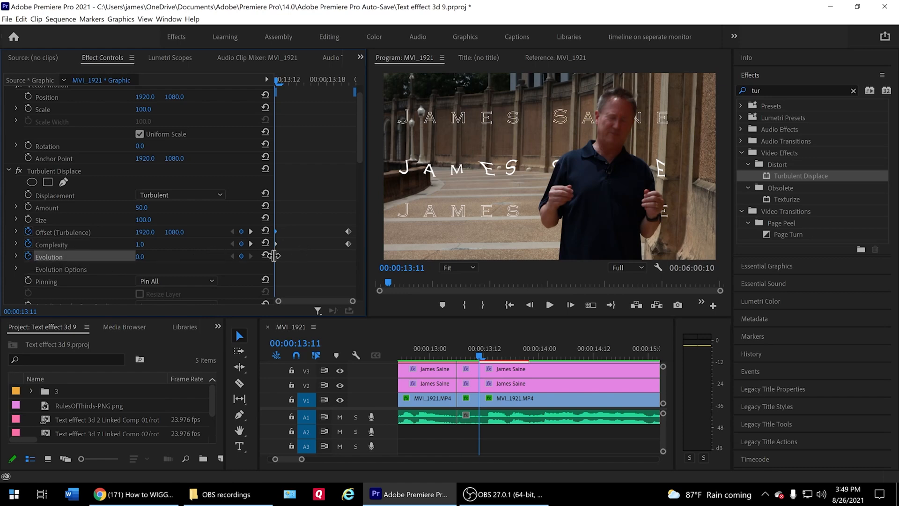
pyautogui.click(251, 244)
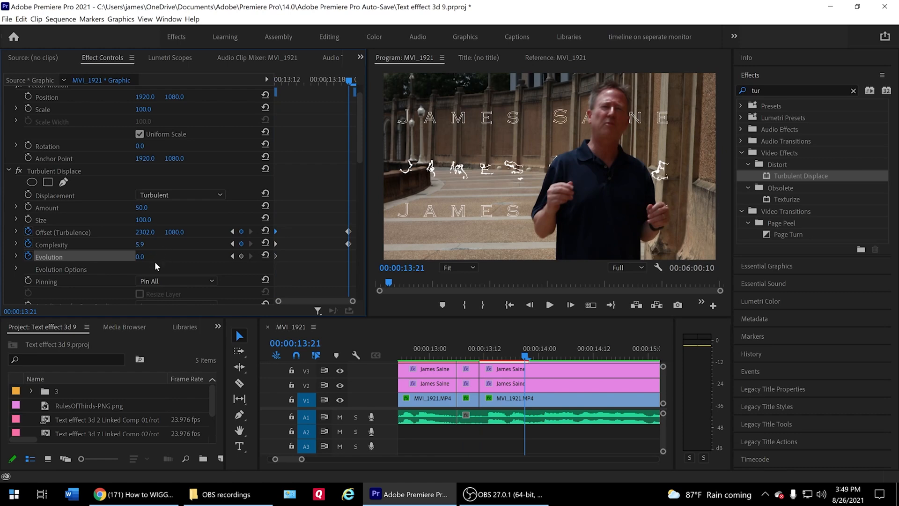
pyautogui.click(140, 256)
pyautogui.write('40')
pyautogui.press('Return')
pyautogui.moveTo(140, 257); pyautogui.dragTo(148, 257)
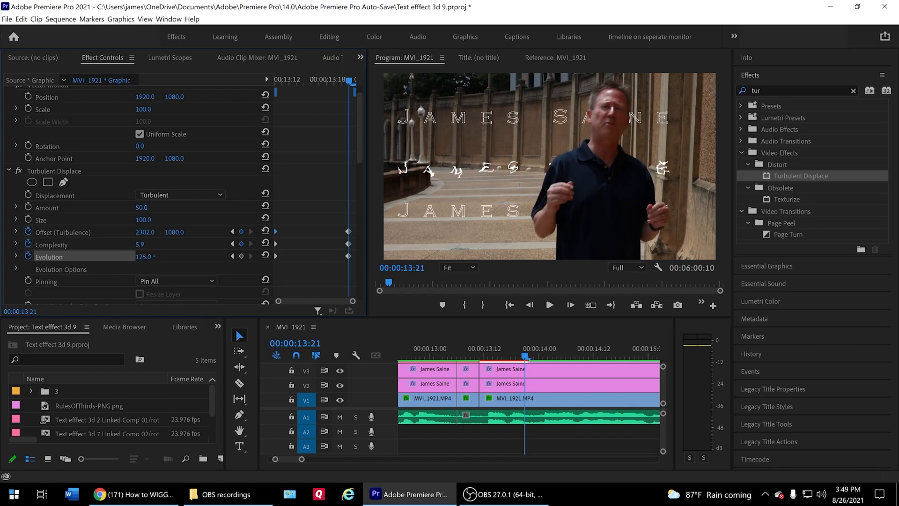
pyautogui.moveTo(141, 257); pyautogui.dragTo(201, 253)
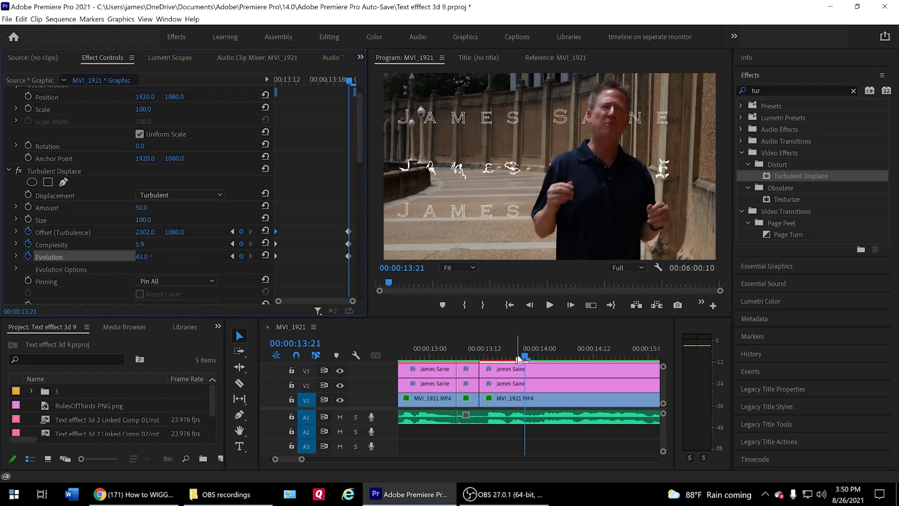
# - Scrub and replay the second section around its cut in an enlarged preview to examine how the middle title distorts as the figure meets it
pyautogui.moveTo(525, 355); pyautogui.dragTo(477, 355)
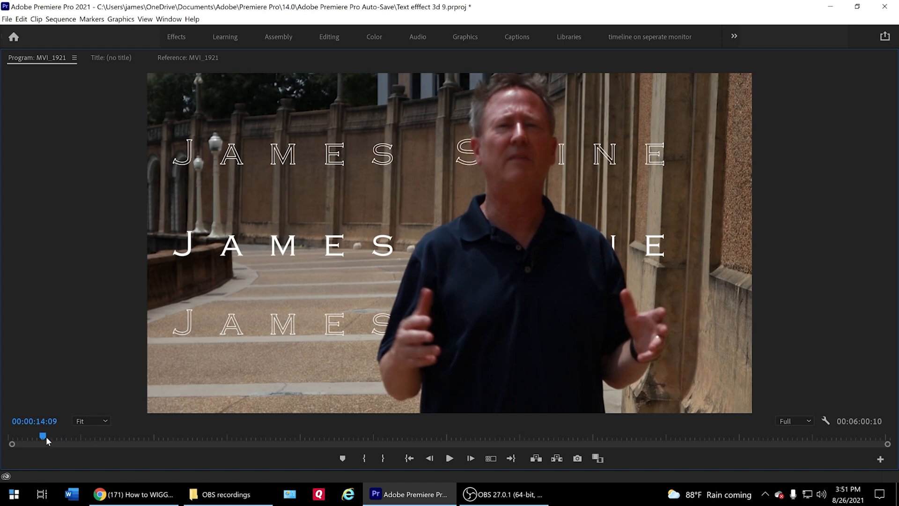
pyautogui.moveTo(45, 439); pyautogui.dragTo(44, 441)
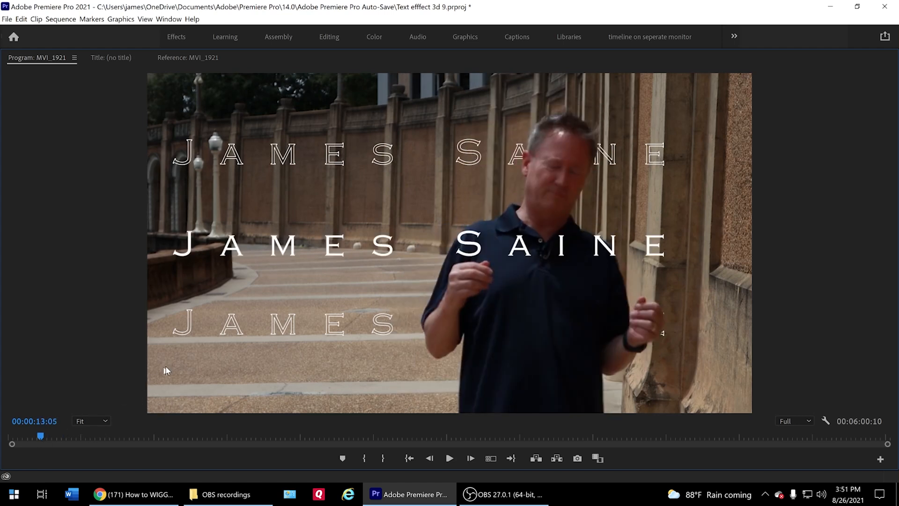
pyautogui.press('space')
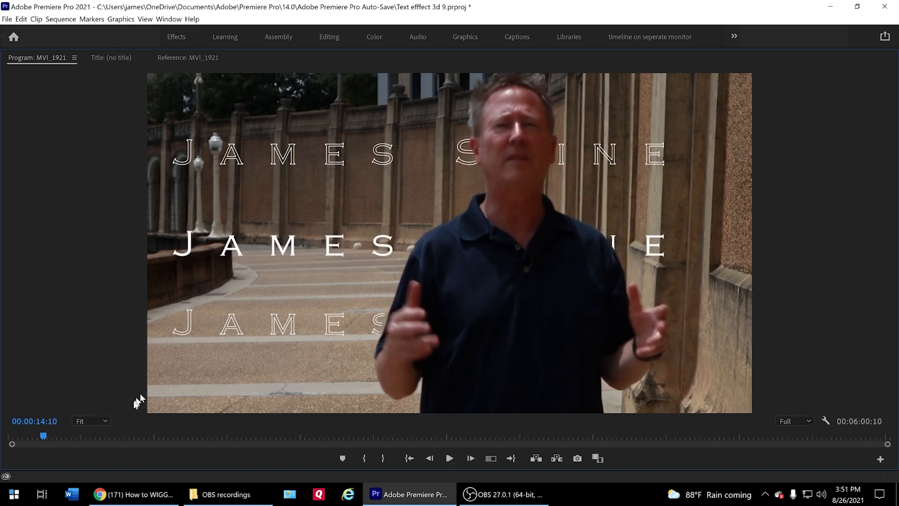
pyautogui.moveTo(43, 436); pyautogui.dragTo(33, 436)
pyautogui.press('space')
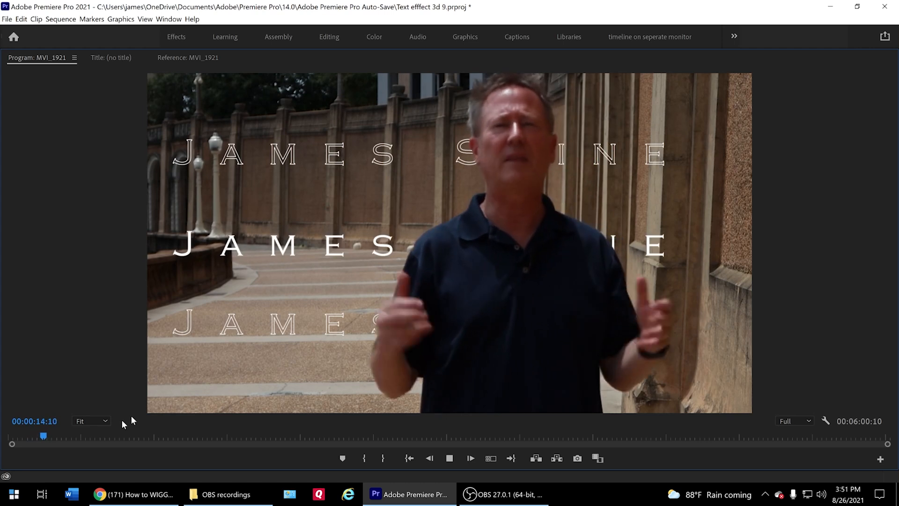
pyautogui.press('space')
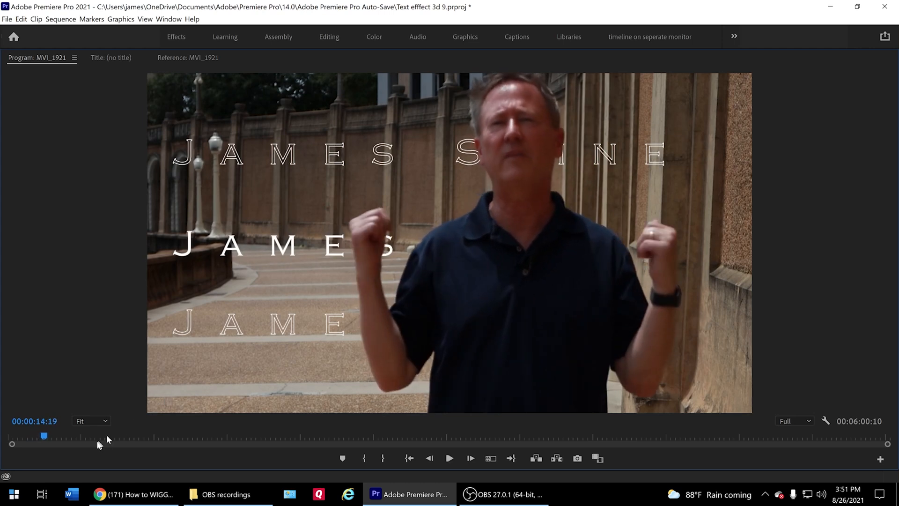
pyautogui.click(29, 435)
pyautogui.press('space')
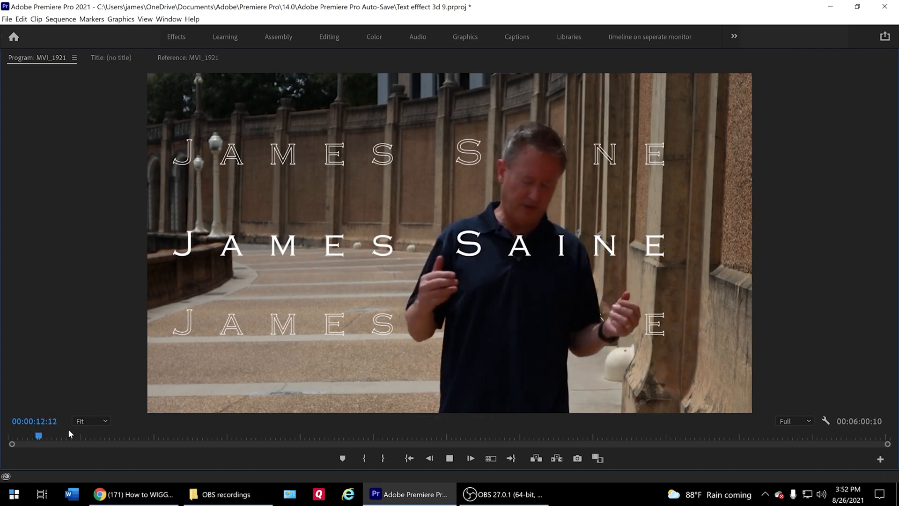
pyautogui.press('space')
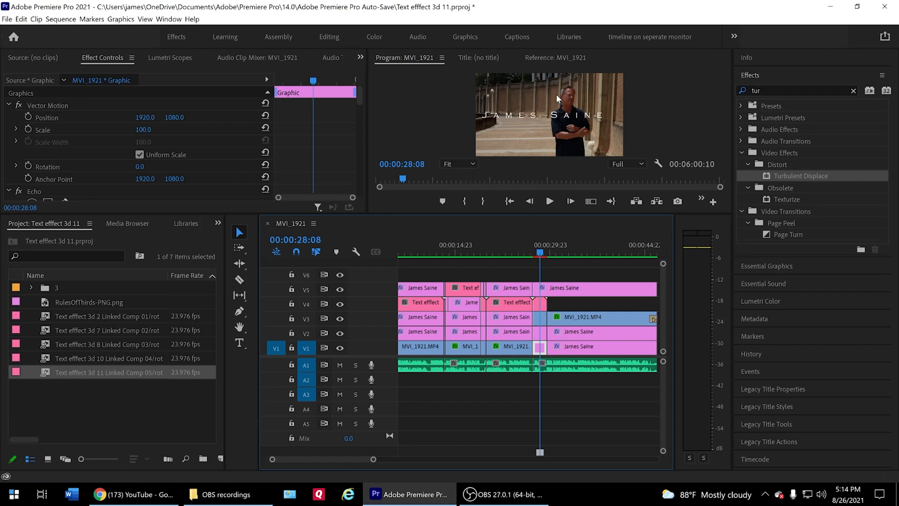
# - Try to restack the short section after the third one by moving its MVI_1921.MP4 piece from V3 to a free spot on V4
pyautogui.click(521, 248)
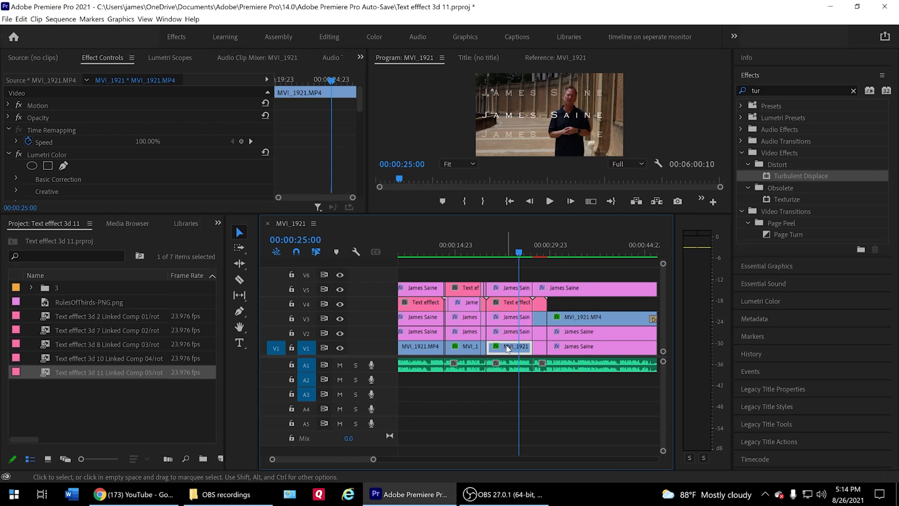
pyautogui.click(539, 322)
pyautogui.moveTo(553, 320); pyautogui.dragTo(571, 306)
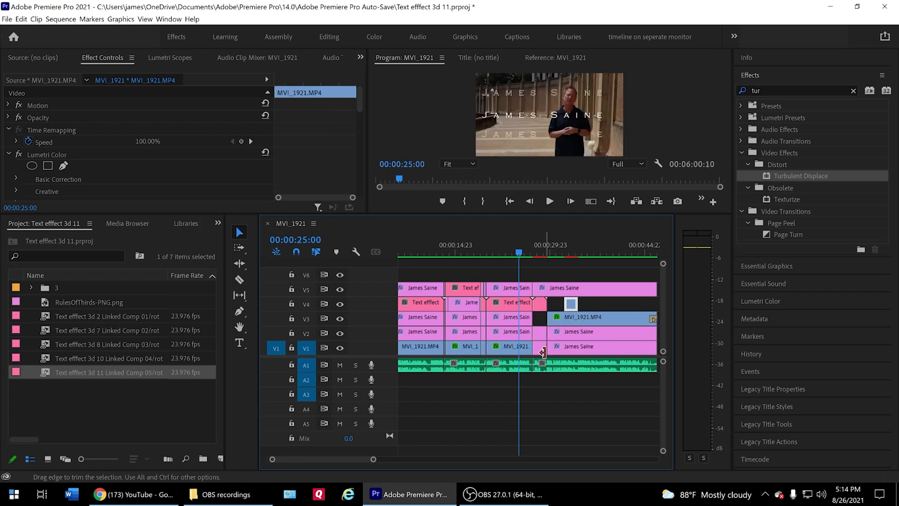
pyautogui.click(542, 335)
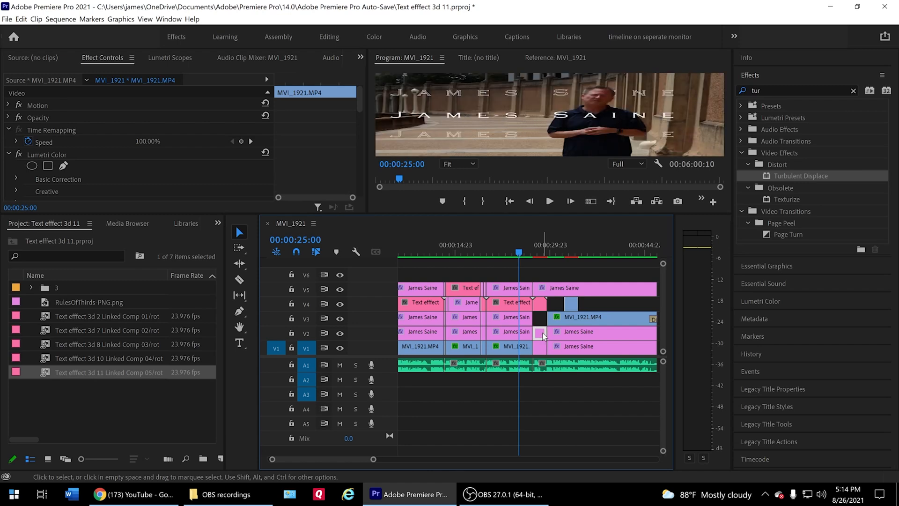
pyautogui.moveTo(543, 335); pyautogui.dragTo(544, 325)
pyautogui.click(541, 346)
pyautogui.moveTo(541, 347)
pyautogui.mouseDown()
pyautogui.moveTo(541, 332)
pyautogui.moveTo(562, 321)
pyautogui.moveTo(540, 347)
pyautogui.mouseUp()
pyautogui.click(538, 251)
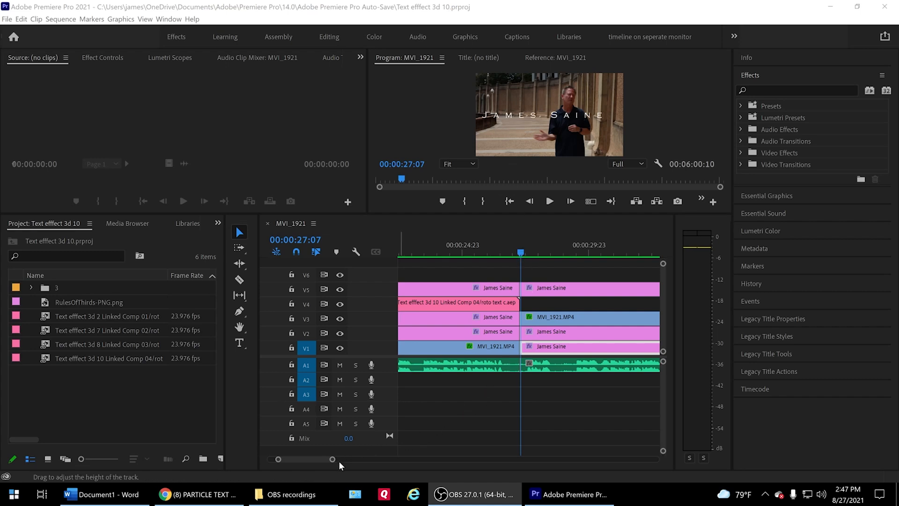
# - In the section after 00:00:27:13, move the V2 title to V4, the V1 title to V3, and the MVI_1921.MP4 footage down to V1
pyautogui.moveTo(333, 460); pyautogui.dragTo(366, 460)
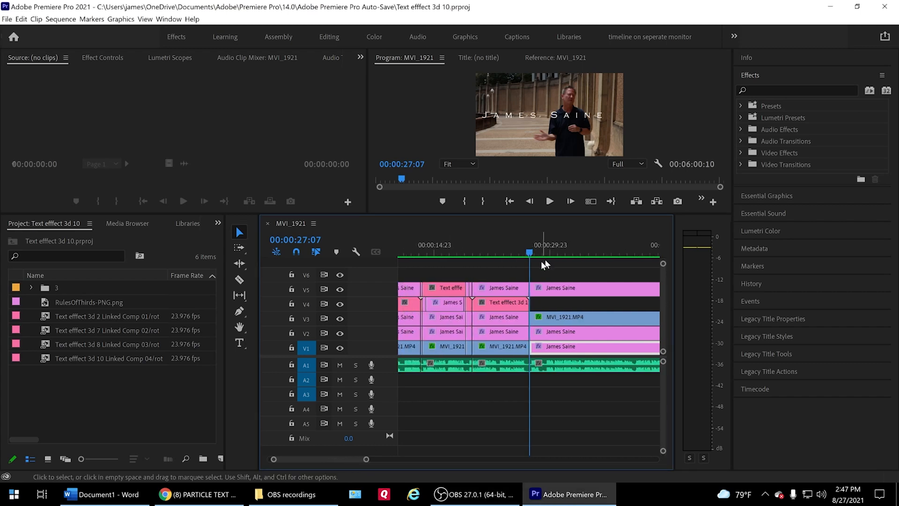
pyautogui.moveTo(532, 252)
pyautogui.mouseDown()
pyautogui.moveTo(553, 254)
pyautogui.moveTo(524, 268)
pyautogui.moveTo(531, 255)
pyautogui.mouseUp()
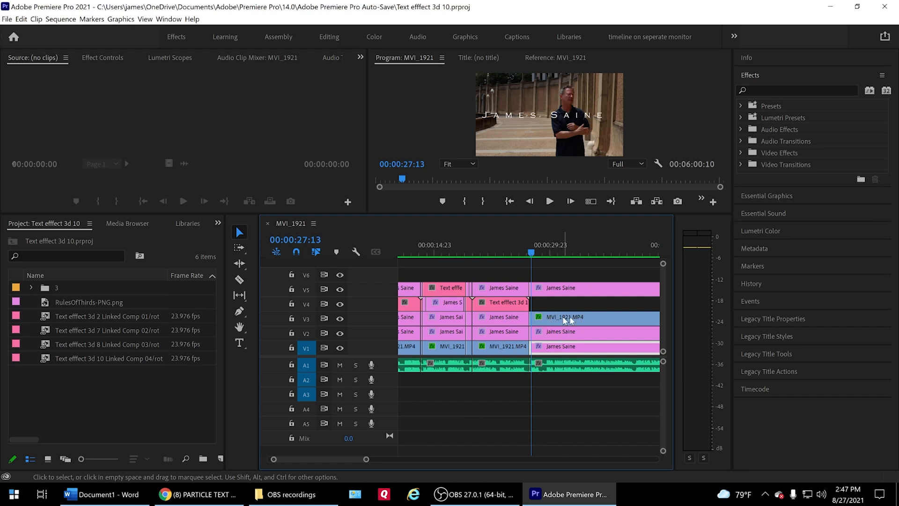
pyautogui.moveTo(568, 337); pyautogui.dragTo(571, 308)
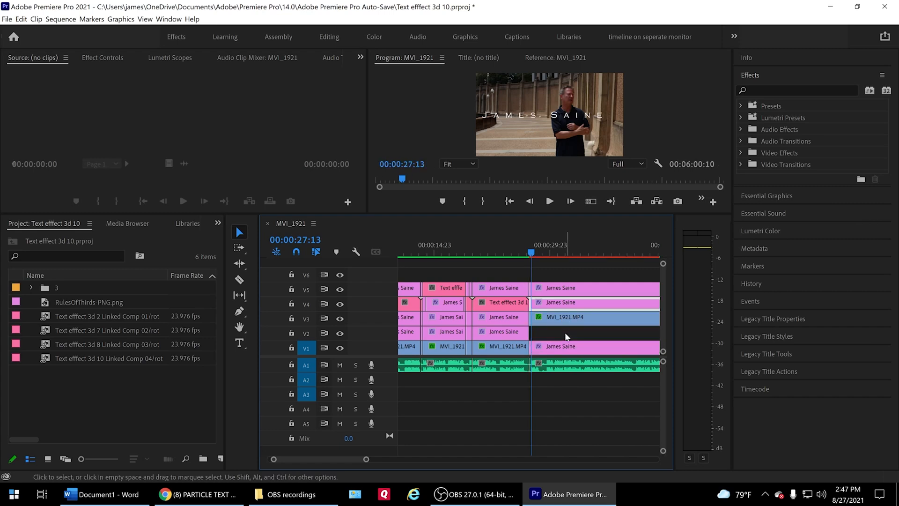
pyautogui.click(565, 325)
pyautogui.moveTo(566, 323); pyautogui.dragTo(568, 351)
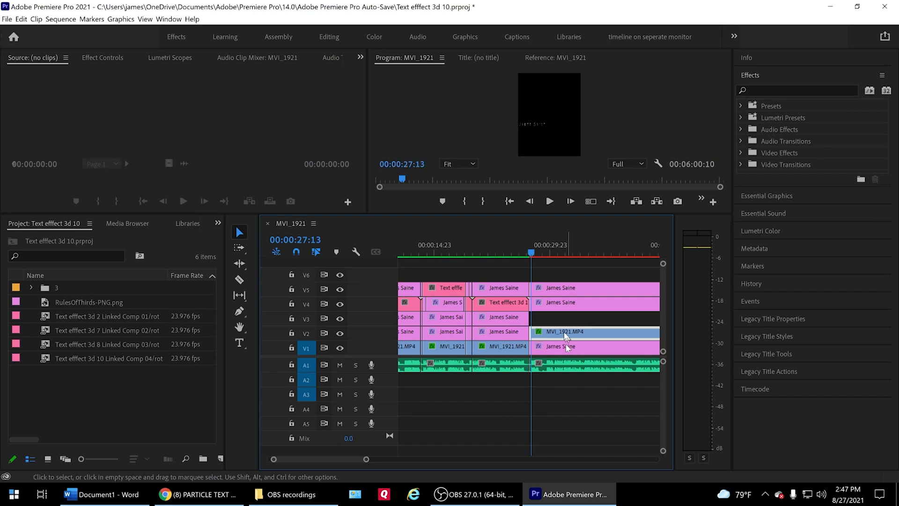
pyautogui.moveTo(565, 325); pyautogui.dragTo(564, 337)
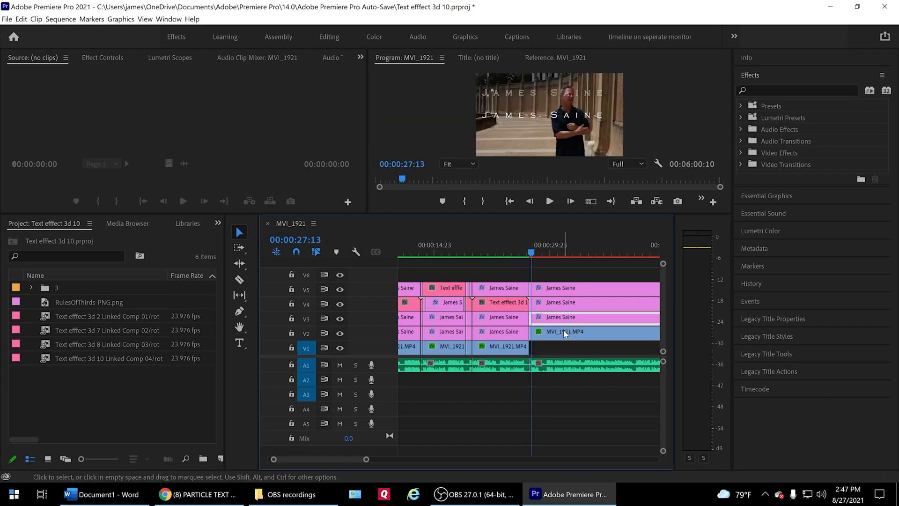
pyautogui.moveTo(565, 334); pyautogui.dragTo(567, 349)
# - Shift the last section's V3 title down to V2 and its V4 title down to V3, leaving V4 free
pyautogui.click(567, 323)
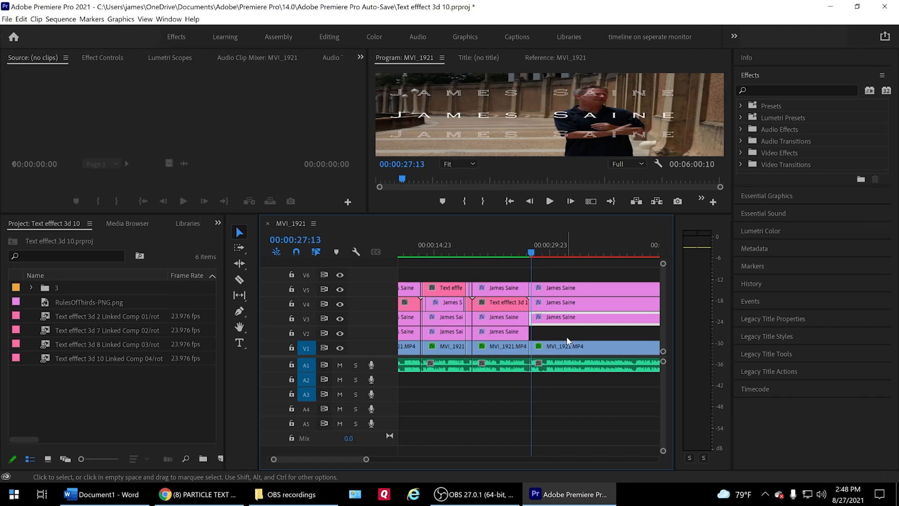
pyautogui.hotkey('alt', 'Down')
pyautogui.click(570, 309)
pyautogui.hotkey('alt', 'Down')
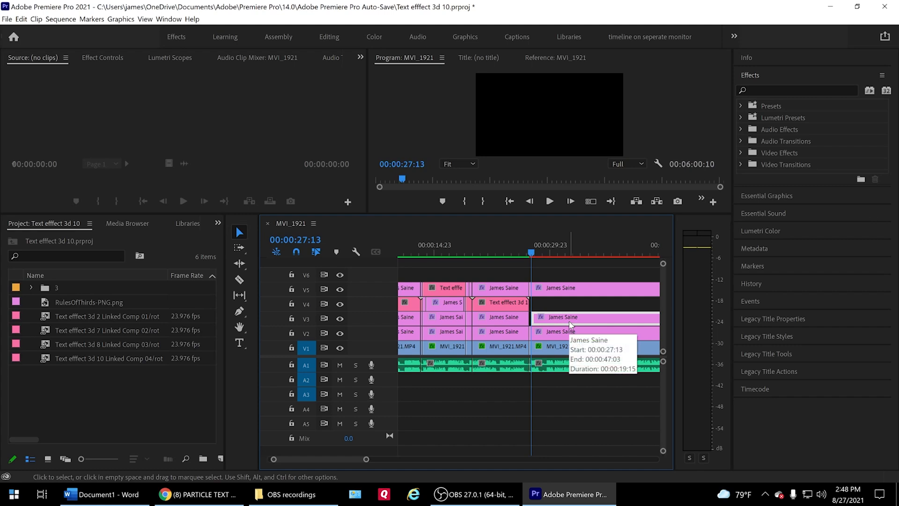
# - Undo the last section's title move, compare with the section before it, and move its V4 title down to V3 again
pyautogui.hotkey('ctrl', 'z')
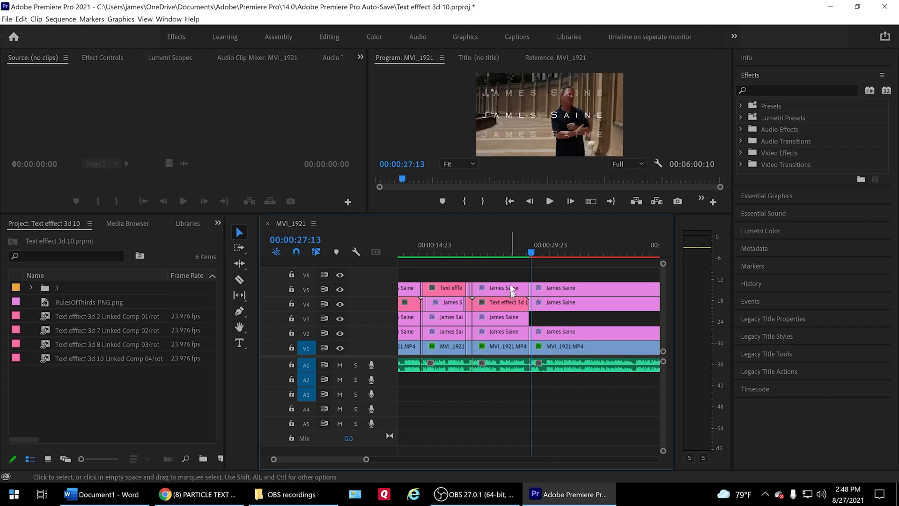
pyautogui.click(510, 255)
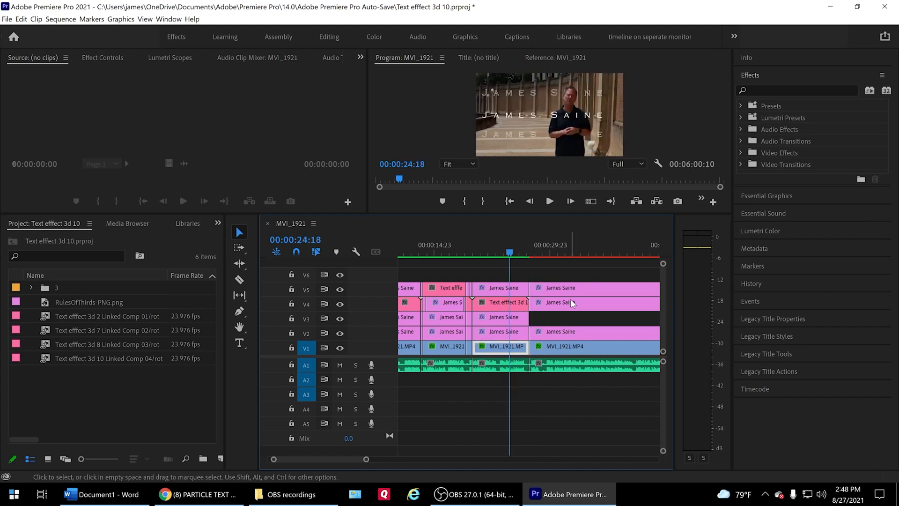
pyautogui.moveTo(571, 307); pyautogui.dragTo(568, 320)
# - Scrub and play across the cut at 00:00:27:13 to examine how the titles carry over into the last section
pyautogui.click(563, 254)
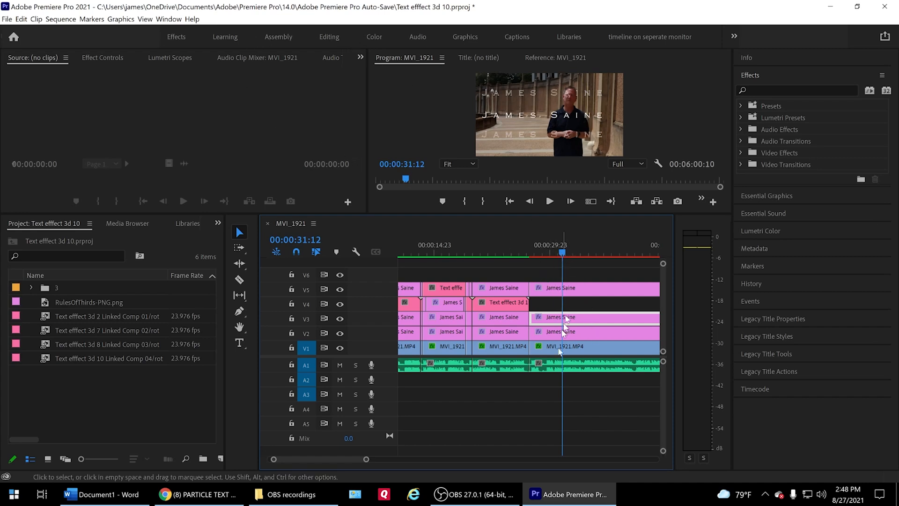
pyautogui.moveTo(366, 462); pyautogui.dragTo(396, 461)
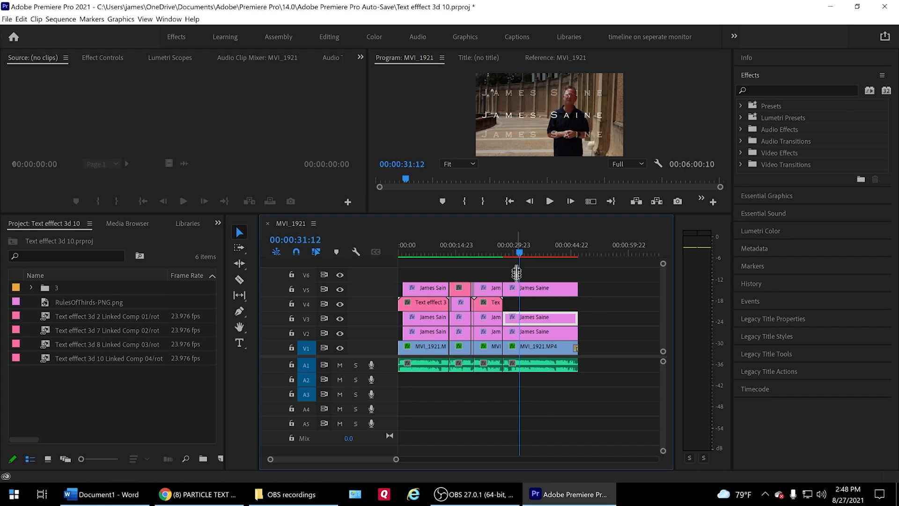
pyautogui.moveTo(521, 252); pyautogui.dragTo(504, 256)
pyautogui.press('space')
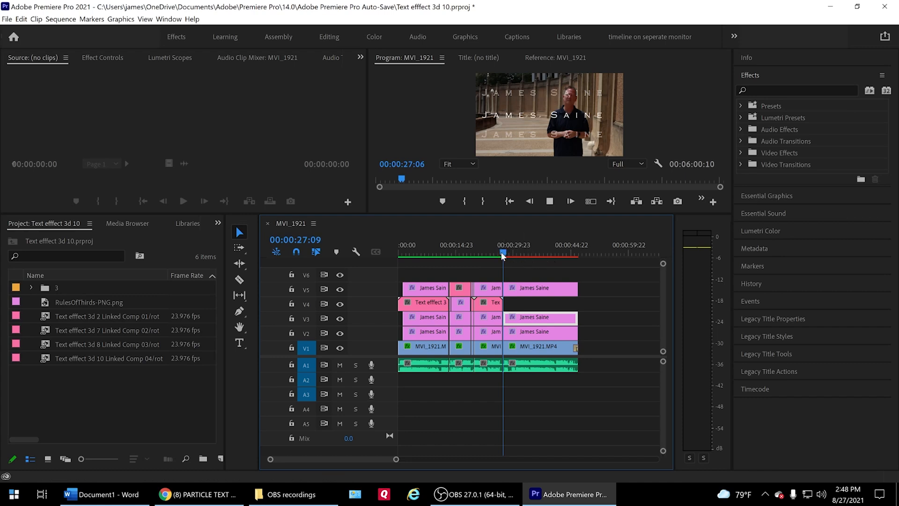
pyautogui.click(520, 253)
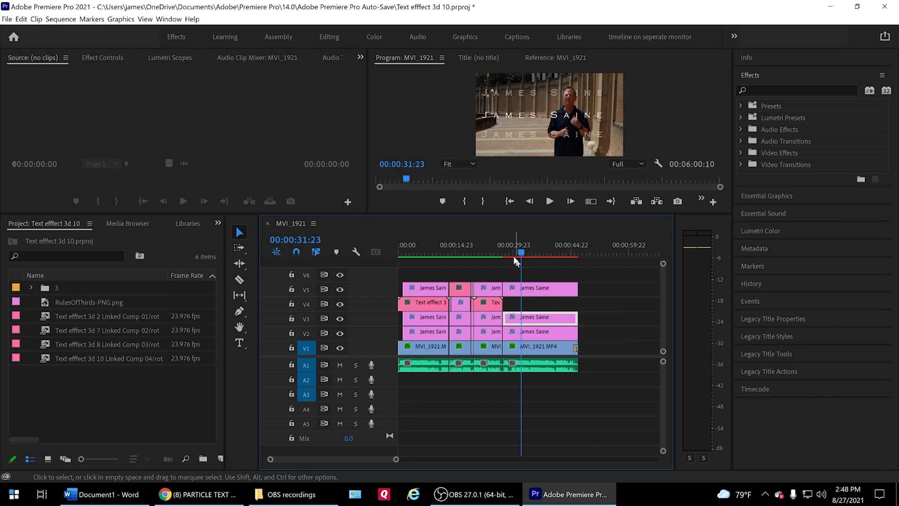
pyautogui.moveTo(522, 255); pyautogui.dragTo(514, 256)
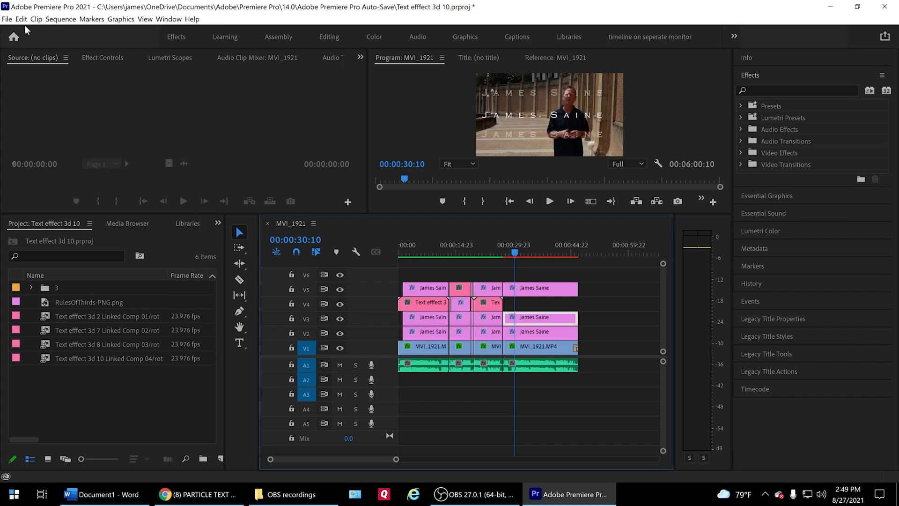
# - Save the project under the file name Text efffect 3d 13.prproj
pyautogui.click(7, 19)
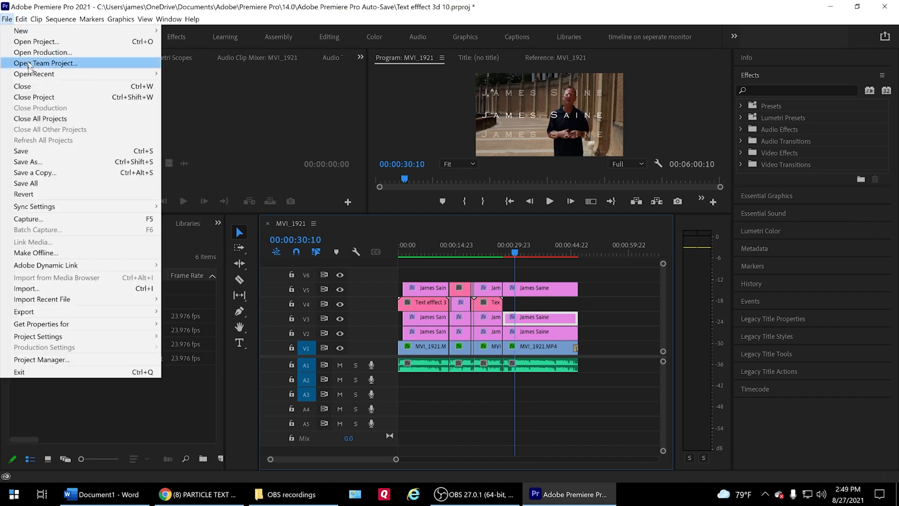
pyautogui.press('Escape')
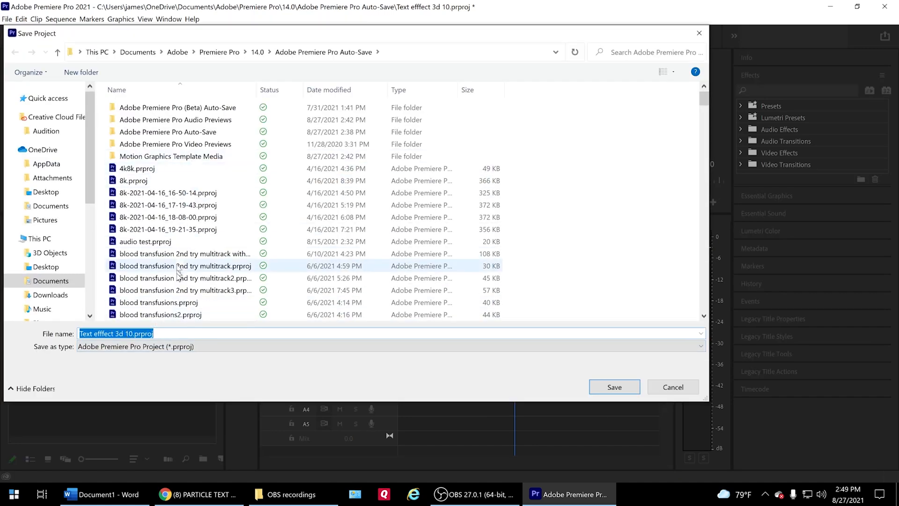
pyautogui.click(133, 333)
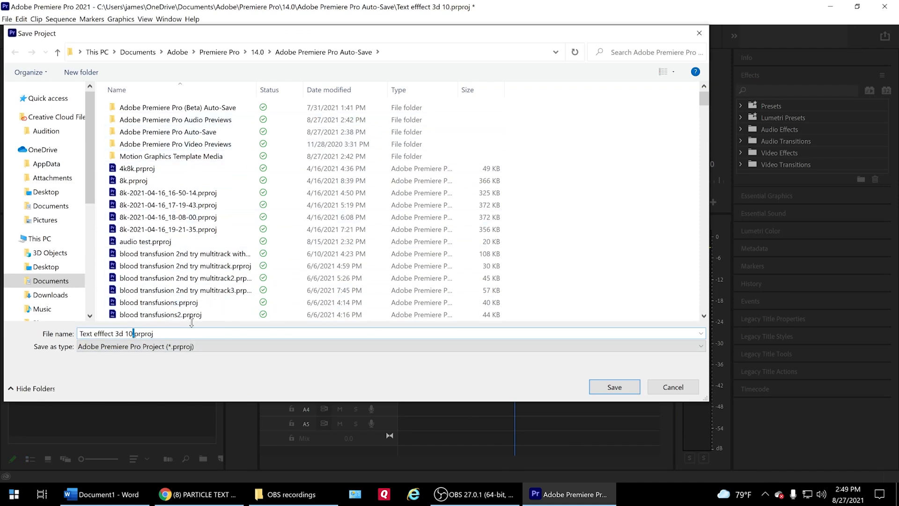
pyautogui.press('BackSpace')
pyautogui.write('3')
pyautogui.click(613, 388)
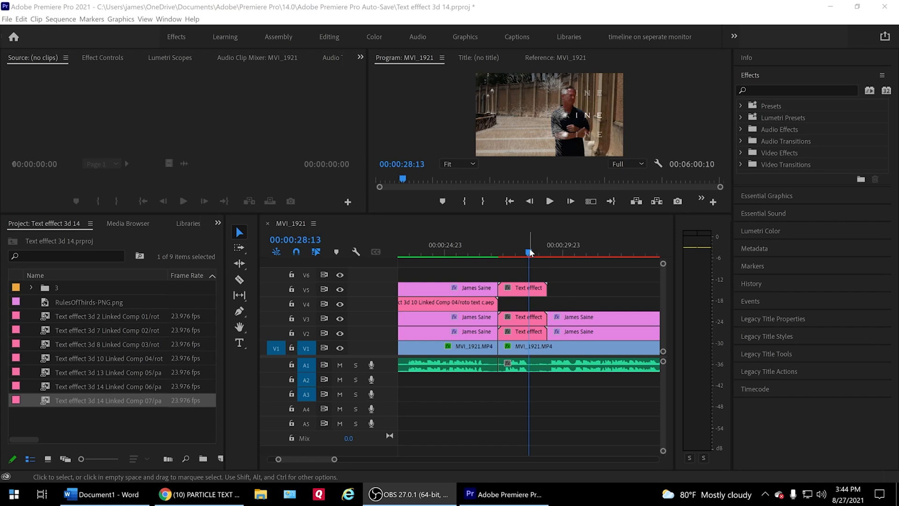
# - Delete the leftover V3 and V2 titles that follow the particle linked comps in the last section
pyautogui.moveTo(530, 252); pyautogui.dragTo(588, 252)
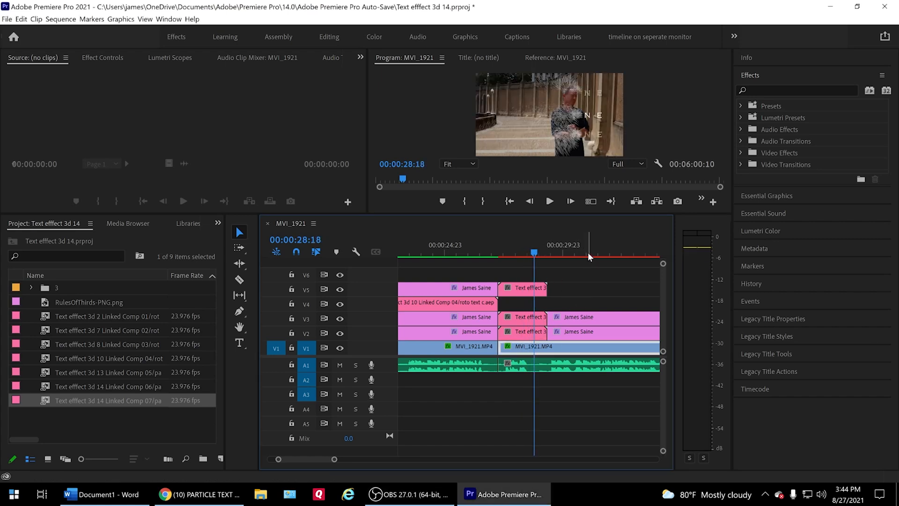
pyautogui.click(597, 322)
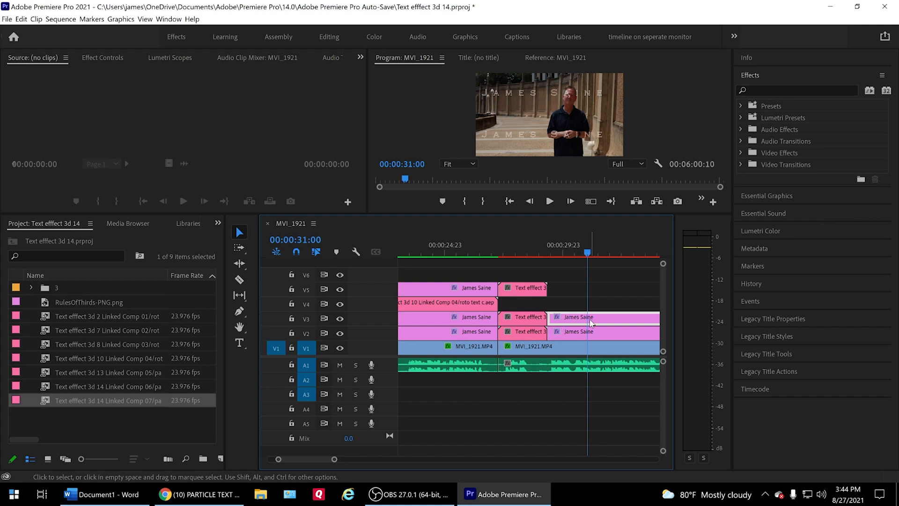
pyautogui.press('Delete')
pyautogui.click(598, 331)
pyautogui.press('Delete')
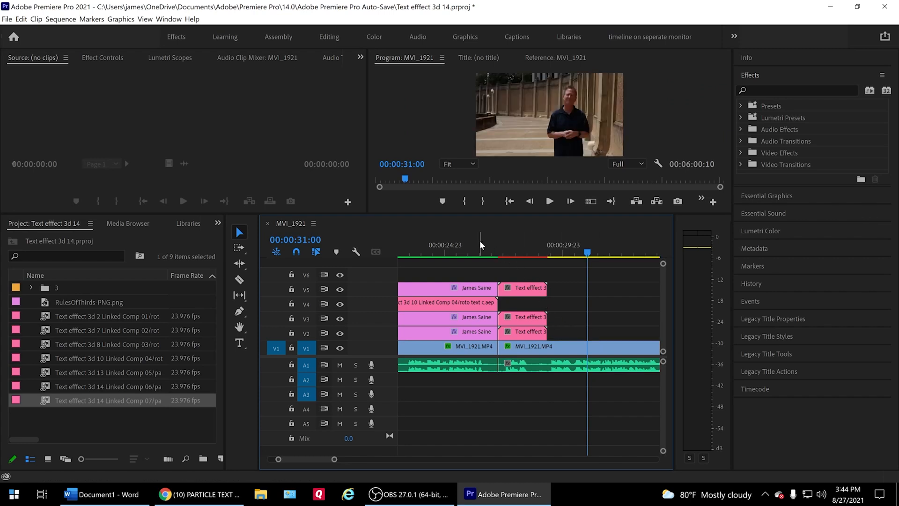
# - Render the sequence's effects and park the playhead at 00:00:26:18, just before the particle linked comps
pyautogui.press('Return')
pyautogui.press('space')
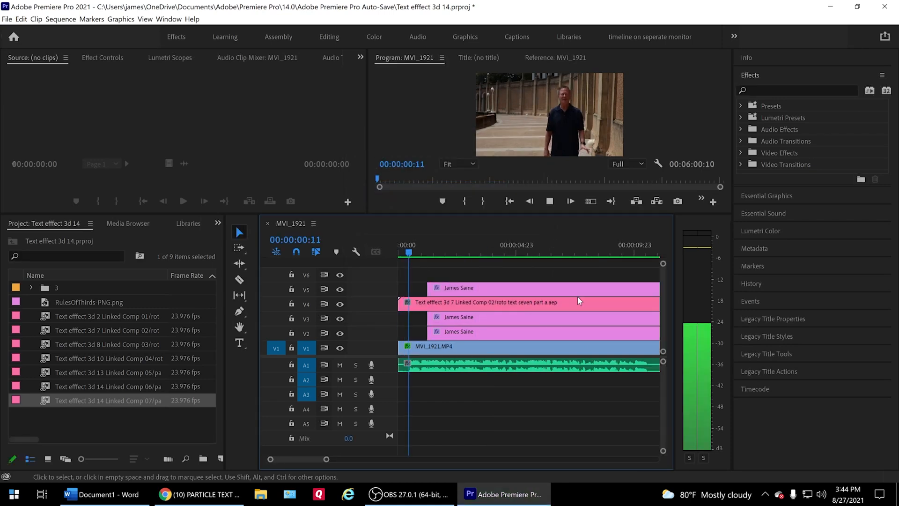
pyautogui.moveTo(326, 459); pyautogui.dragTo(371, 459)
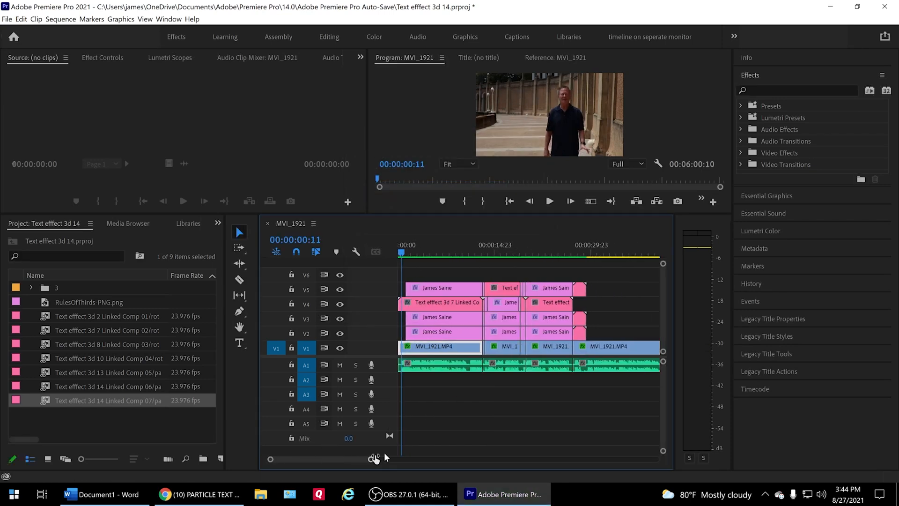
pyautogui.click(573, 251)
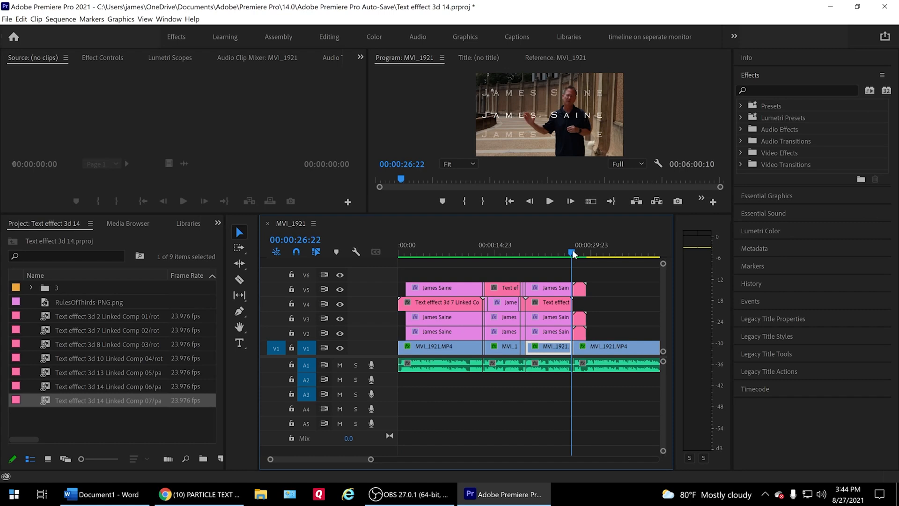
pyautogui.click(570, 253)
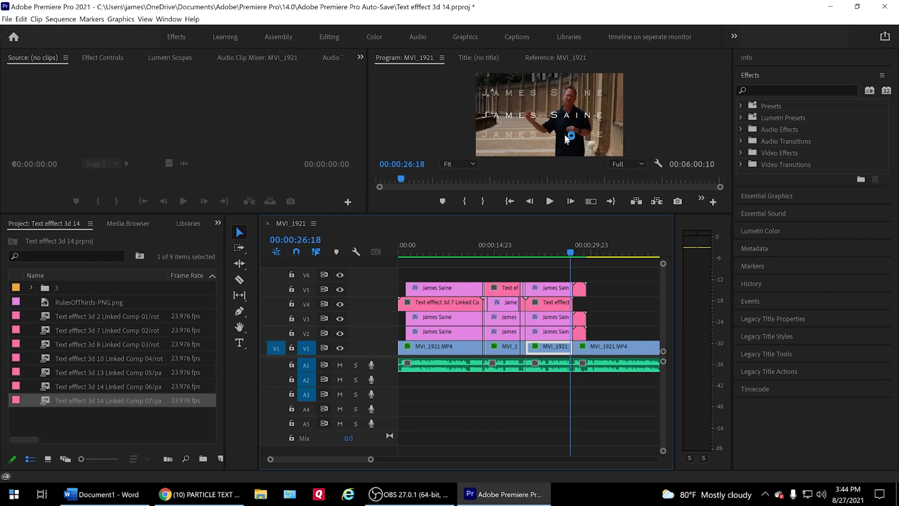
# - Play and scrub the particle section in an enlarged preview to examine how the three titles disperse up to 00:00:29:00
pyautogui.press('`')
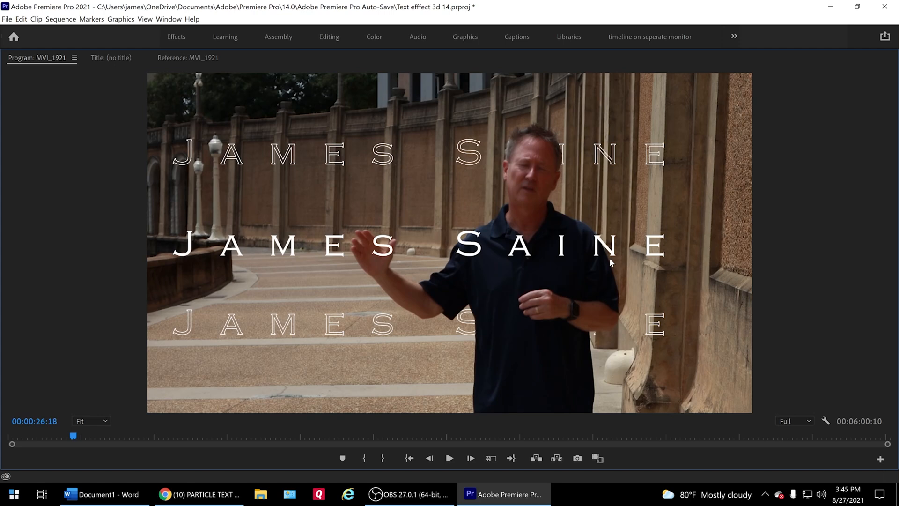
pyautogui.press('space')
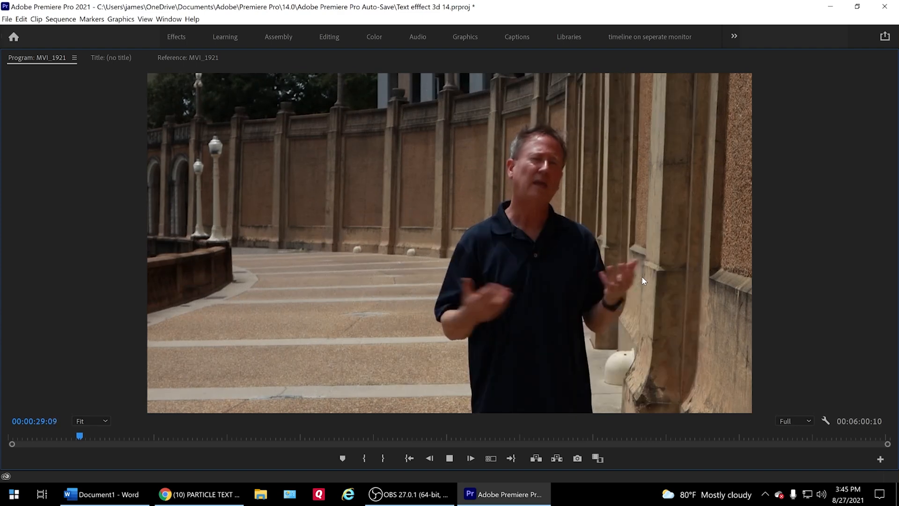
pyautogui.press('space')
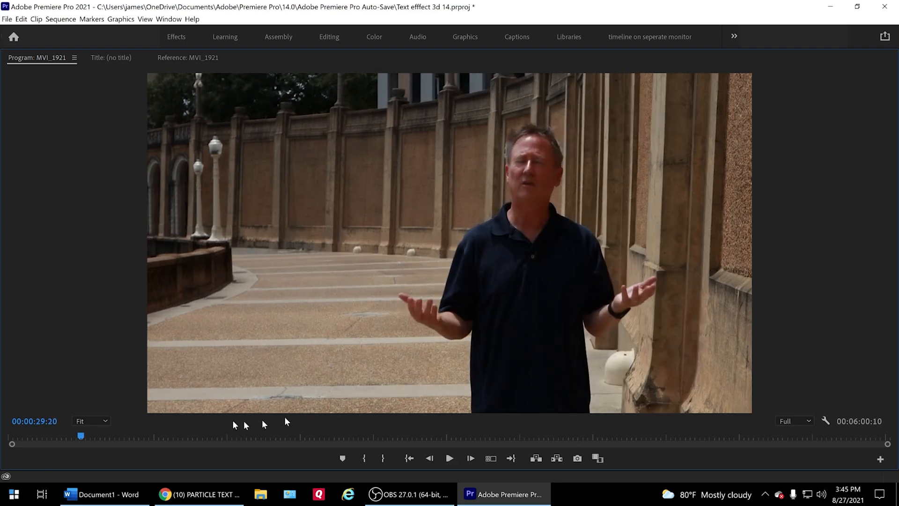
pyautogui.click(78, 436)
pyautogui.moveTo(78, 436); pyautogui.dragTo(76, 433)
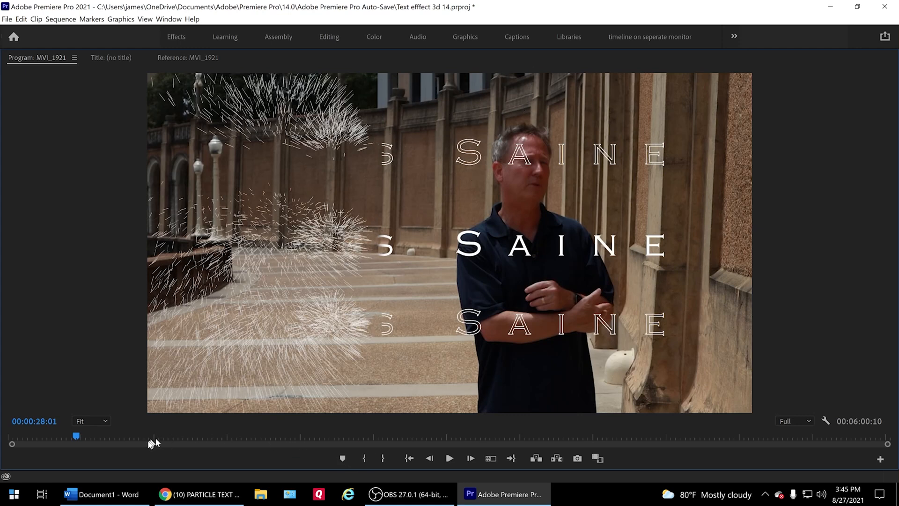
pyautogui.moveTo(78, 438); pyautogui.dragTo(80, 438)
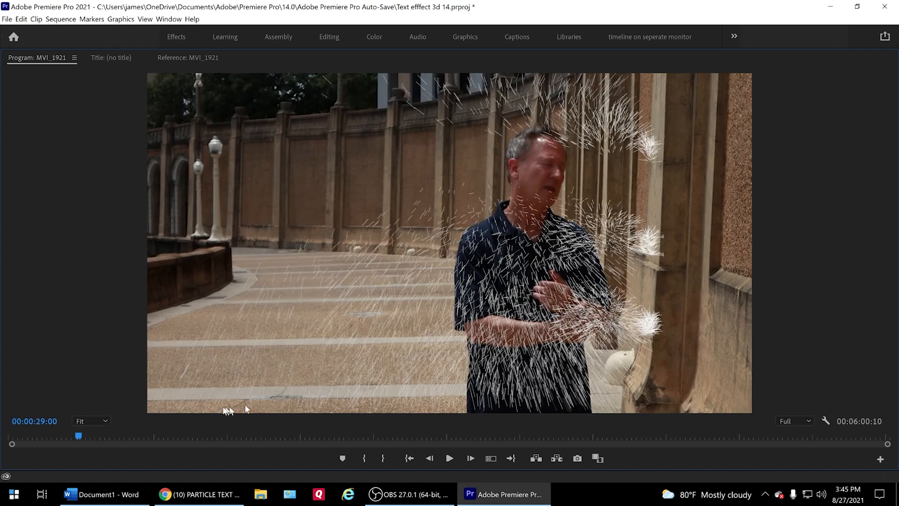
# - Replay from the titles section into the particle effect and step frame by frame to 00:00:28:22 to examine the last letters dissolving
pyautogui.click(60, 436)
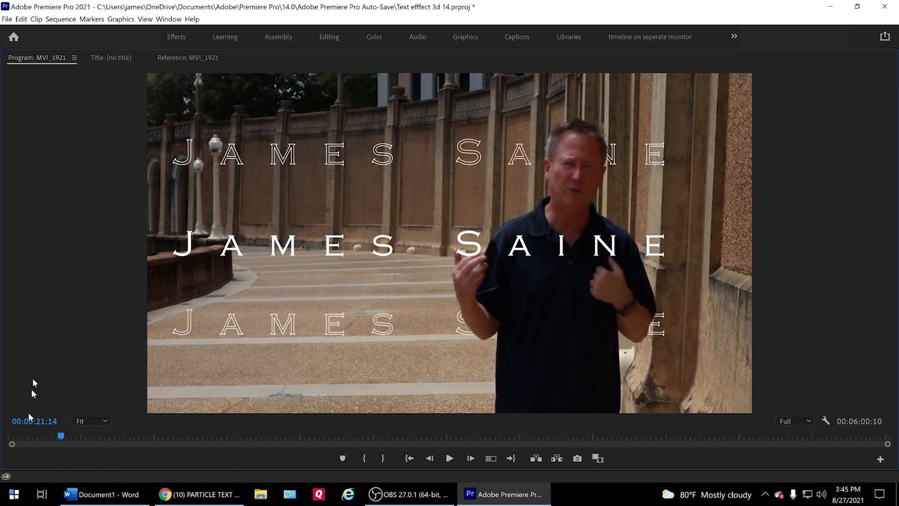
pyautogui.moveTo(60, 436)
pyautogui.mouseDown()
pyautogui.moveTo(83, 440)
pyautogui.moveTo(75, 440)
pyautogui.mouseUp()
pyautogui.press('space')
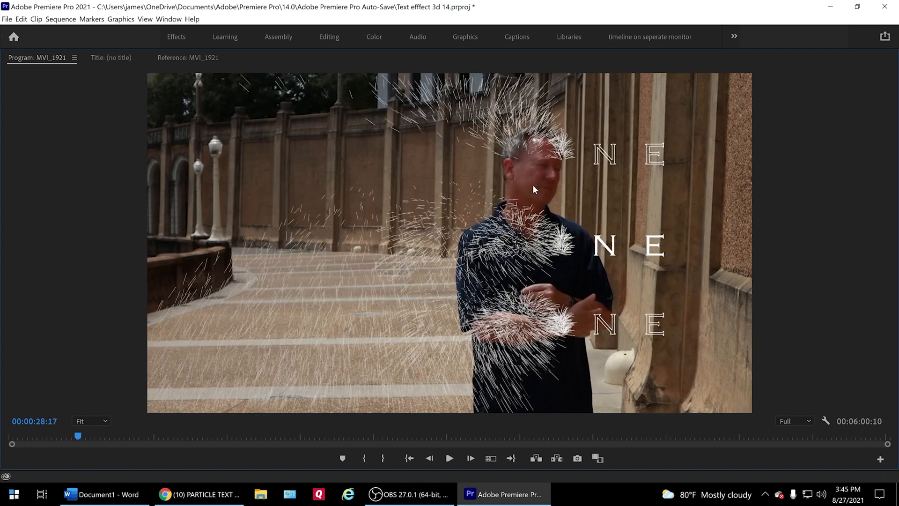
pyautogui.press('Right')
pyautogui.press('Right')
pyautogui.press('Right')
pyautogui.press('Right')
pyautogui.press('Right')
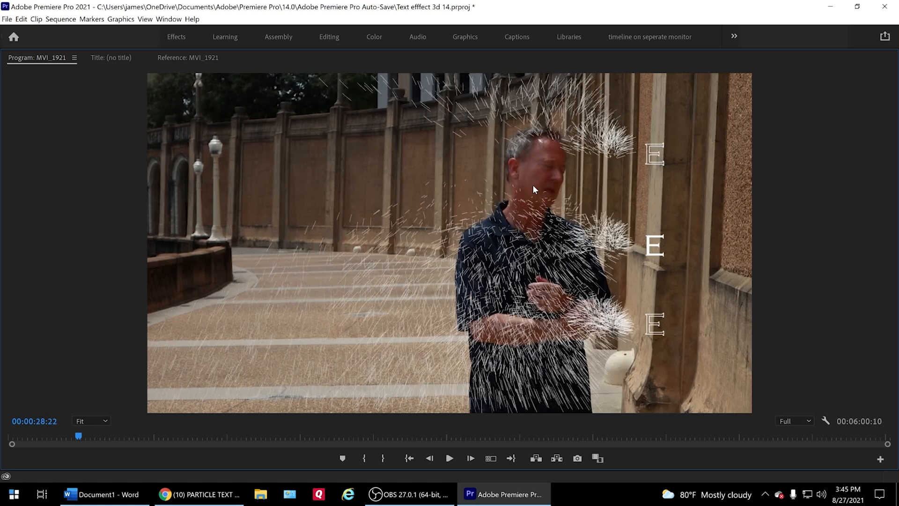